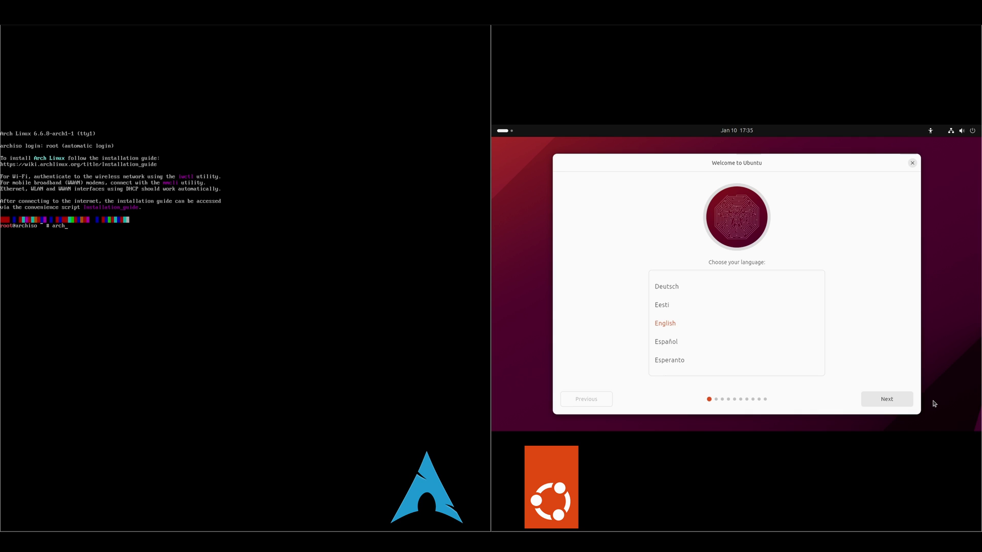
Launch archinstall on Arch and choose Install Ubuntu in the Ubuntu installer
text(nstall)
key(Return)
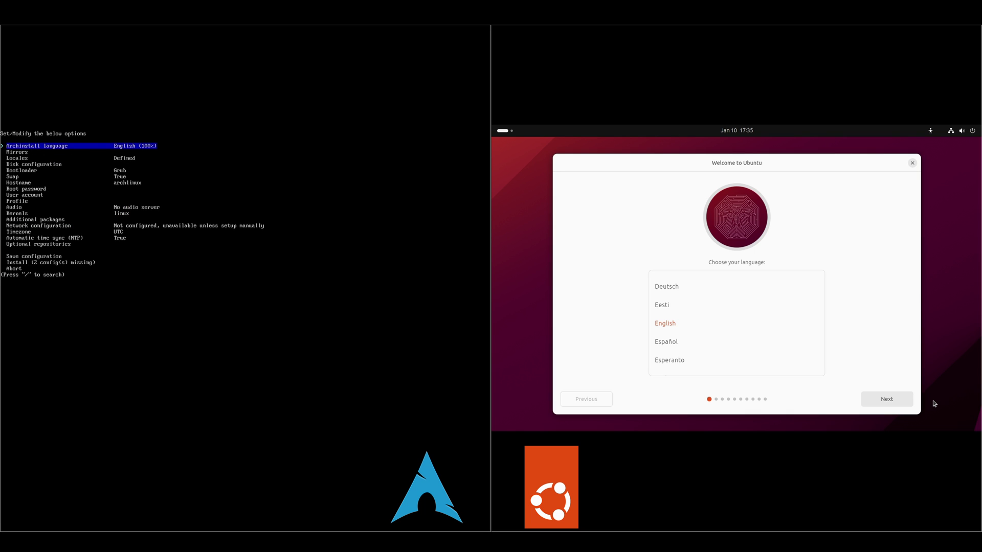
click(905, 399)
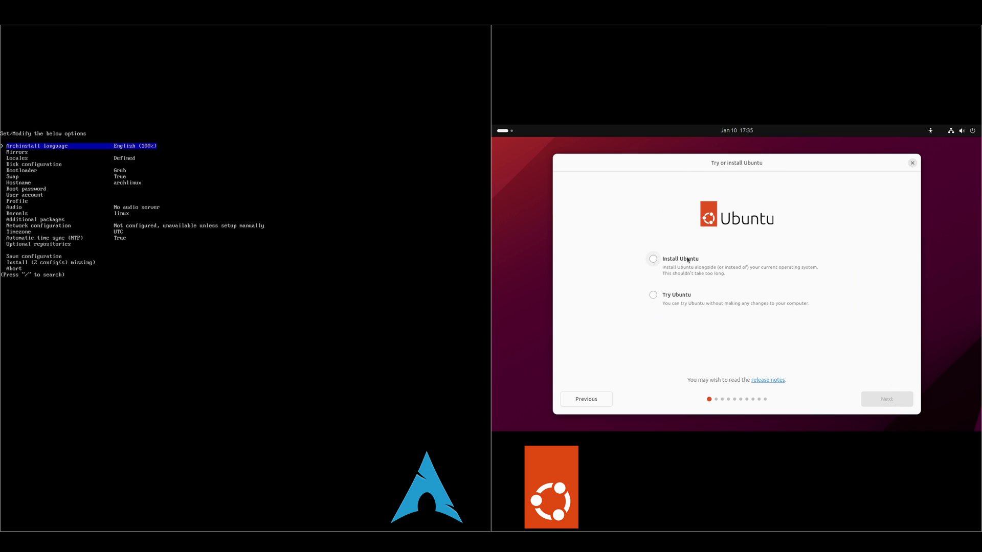
click(686, 264)
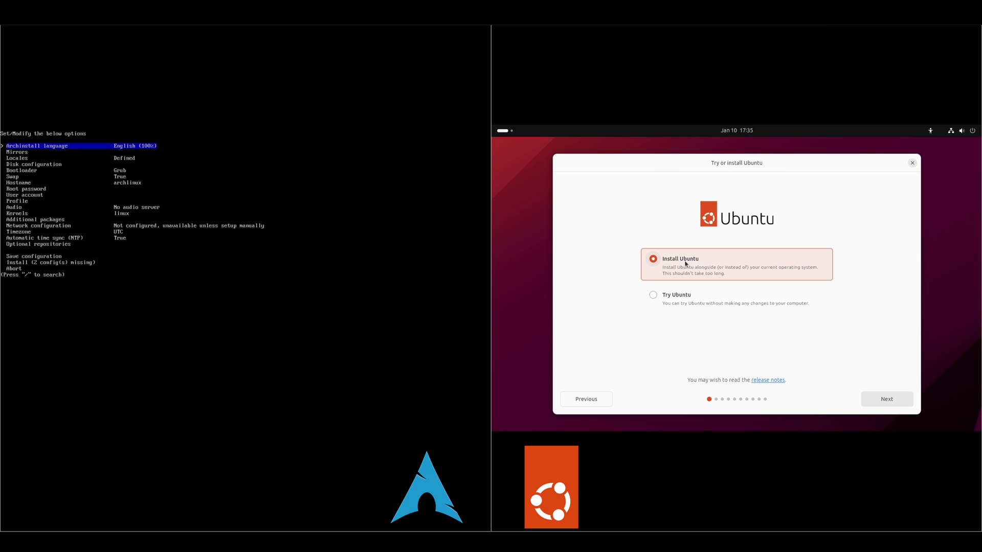
Continue past keyboard and network setup and update the installer to the newer version
click(883, 400)
click(881, 400)
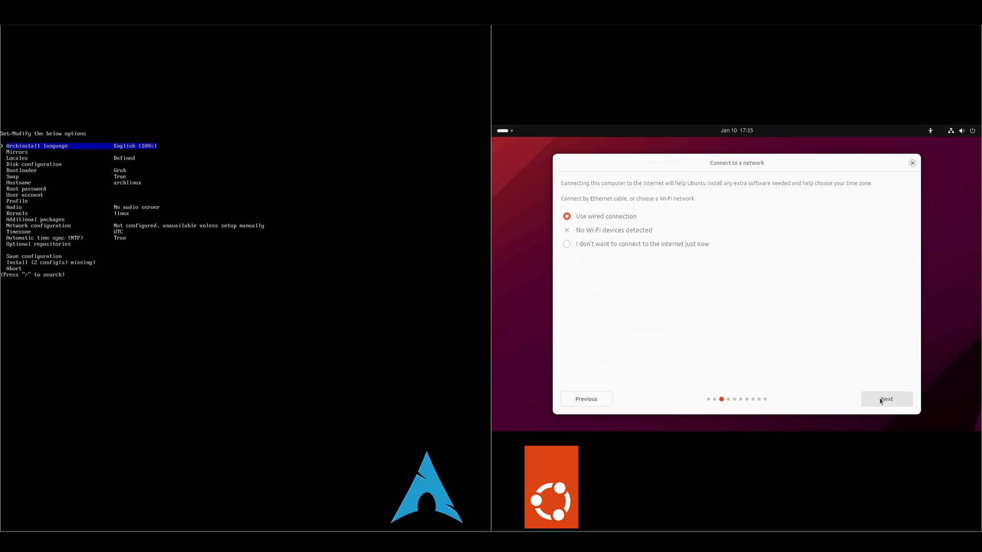
click(891, 400)
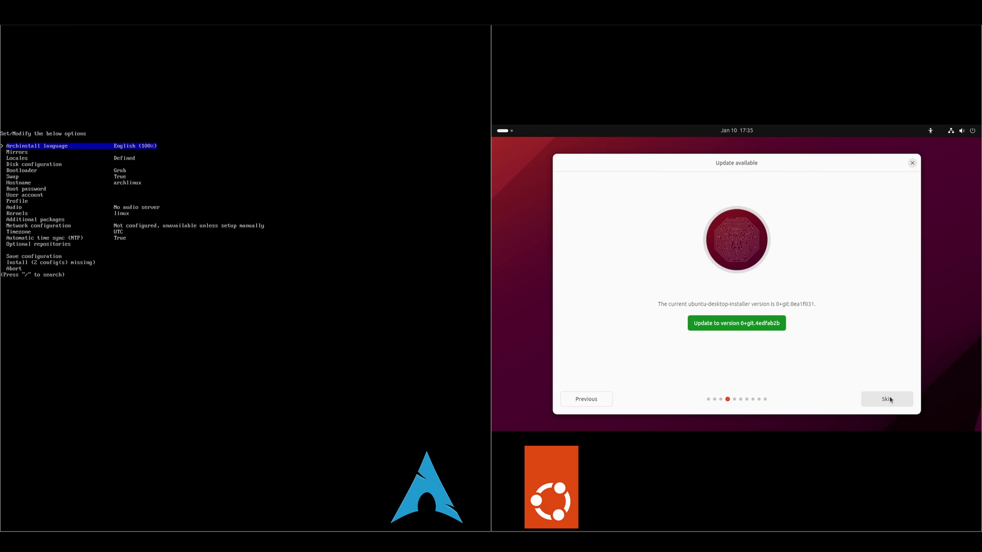
click(714, 326)
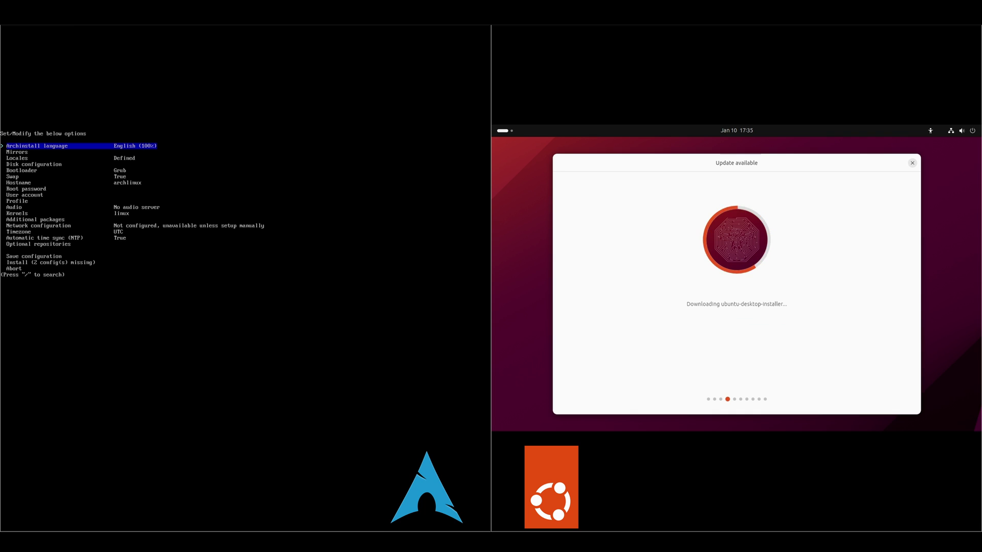
Set the archinstall mirror region to United States
key(Down)
key(Return)
key(Return)
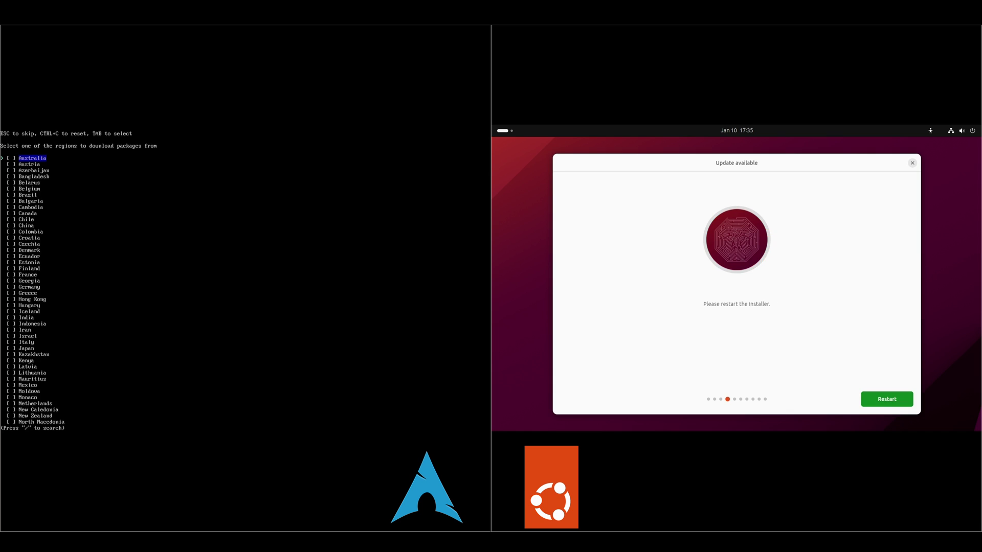
key(Down)
key(Down)
key(Down)
key(Down)
key(Down)
key(Down)
key(Down)
key(Down)
key(Down)
key(Down)
key(Down)
key(Down)
key(Down)
key(Down)
key(Down)
key(Down)
key(Down)
key(Down)
key(Down)
key(Down)
key(Down)
key(Down)
key(Down)
key(Down)
key(Down)
key(Down)
key(Down)
key(Down)
key(Down)
key(Down)
key(Down)
key(Down)
key(Down)
key(Down)
key(Down)
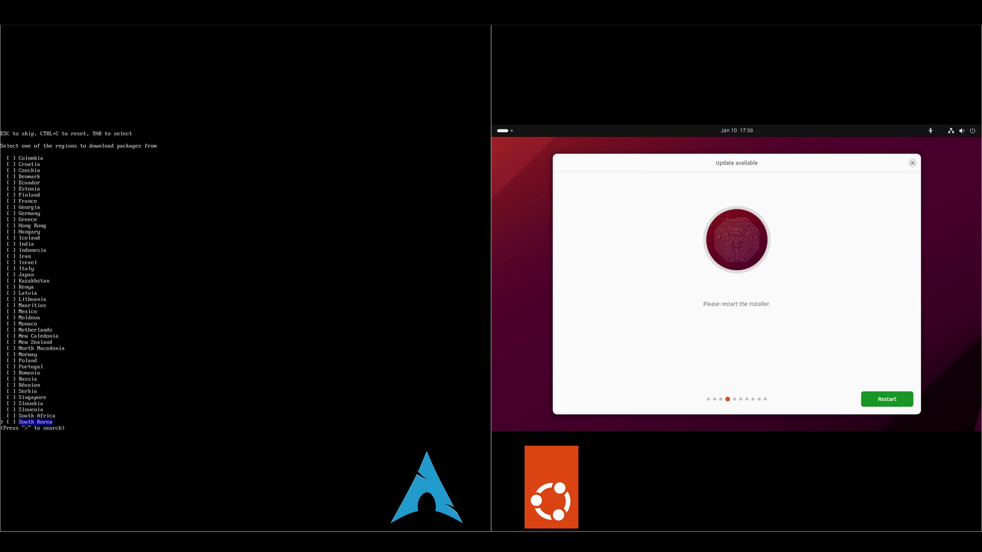
key(Down)
key(Down)
key(Down)
key(Down)
key(Down)
key(Down)
key(Up)
key(Return)
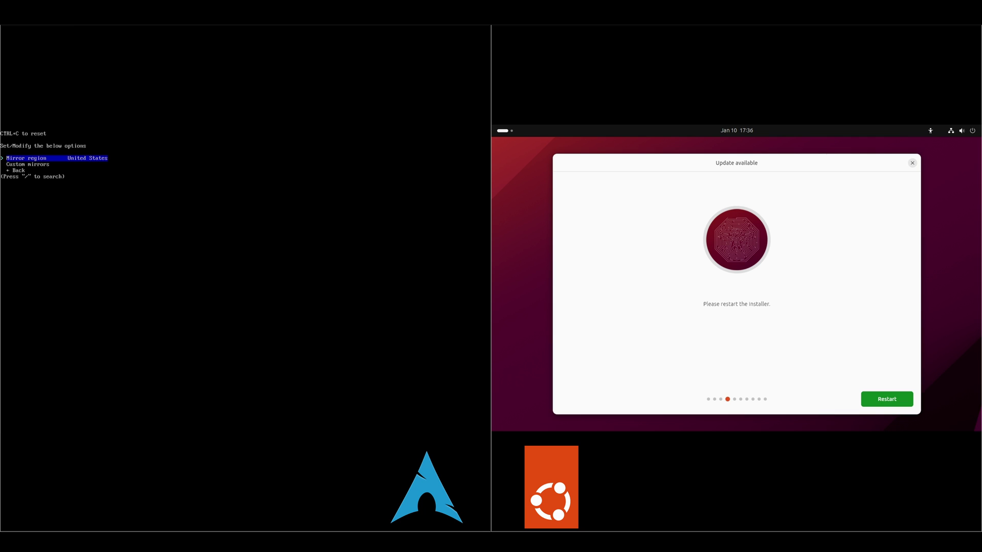
key(Down)
key(Down)
key(Return)
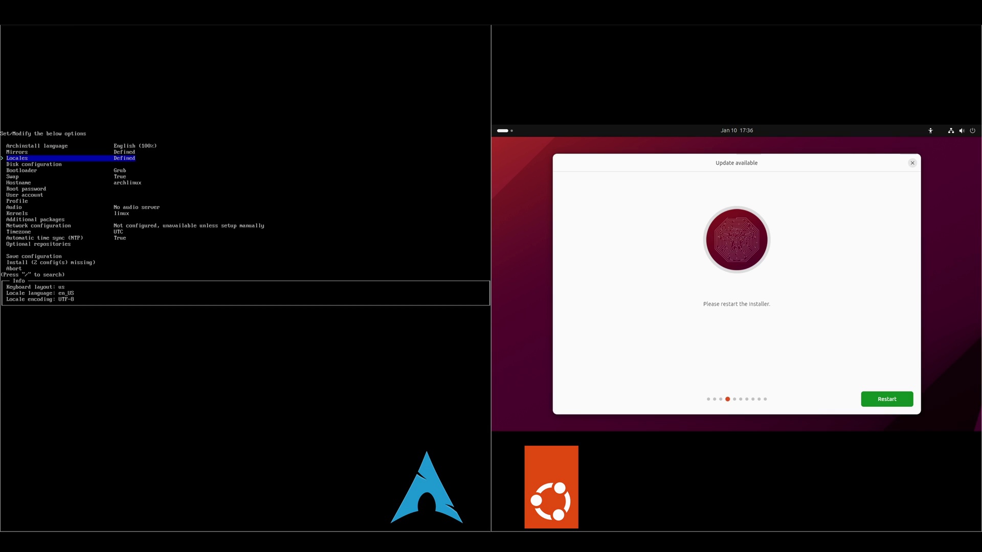
Use a best-effort default partition layout on the VMware disk with ext4
key(Down)
key(Return)
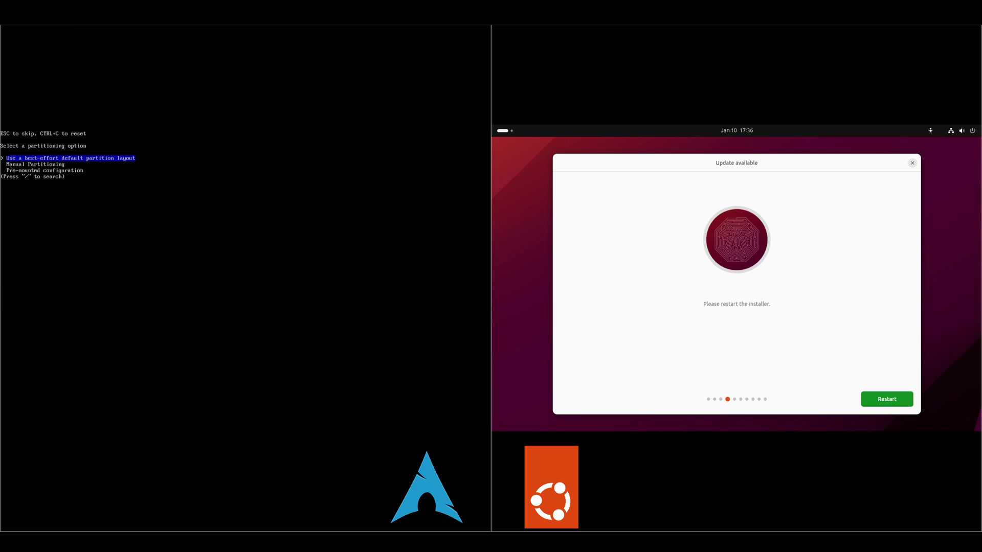
key(Return)
key(Down)
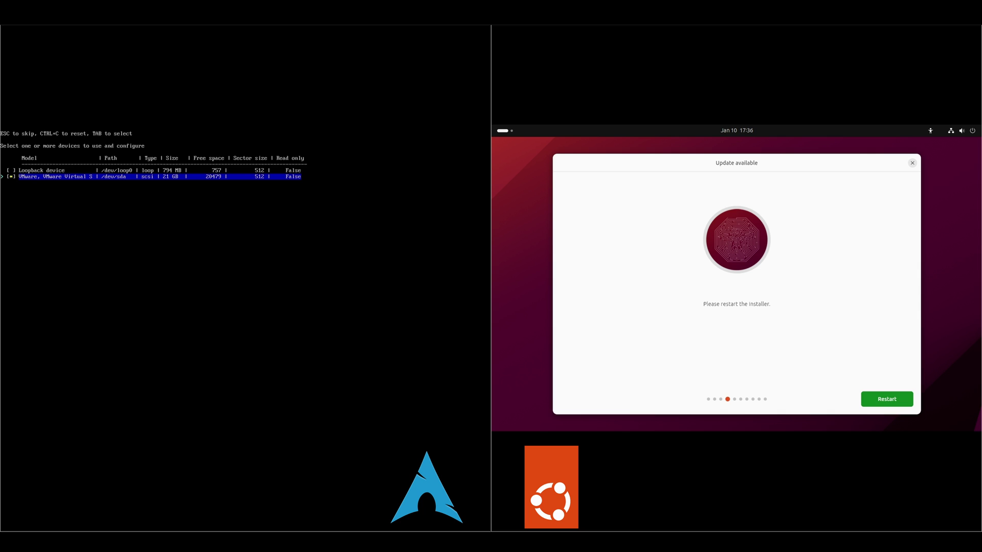
key(Return)
key(Down)
key(Return)
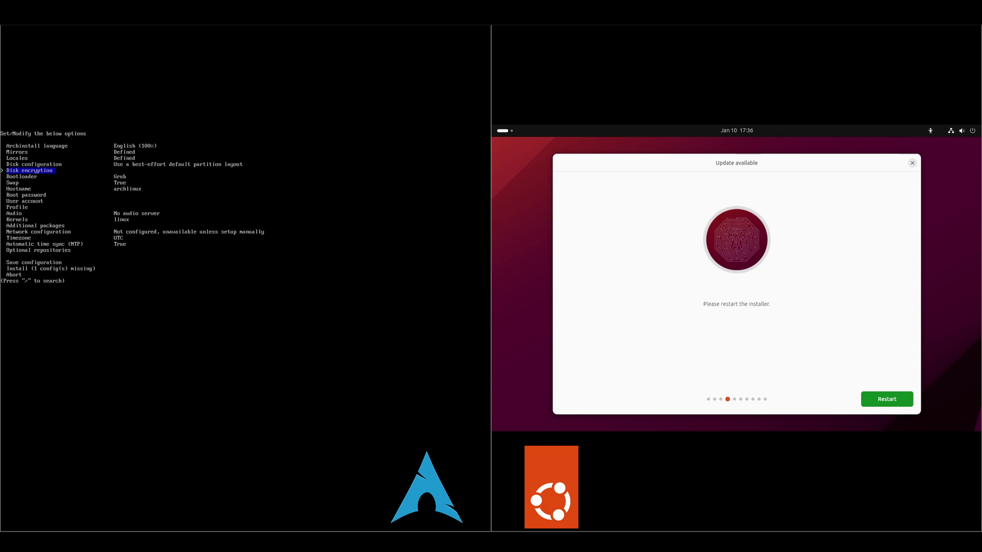
Keep Grub as the bootloader and turn swap off
key(Down)
key(Return)
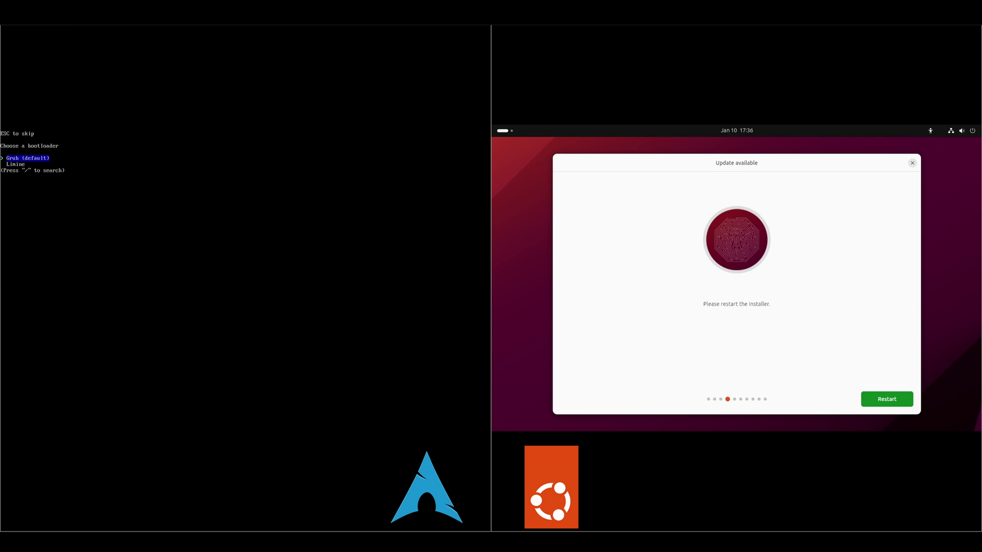
key(Return)
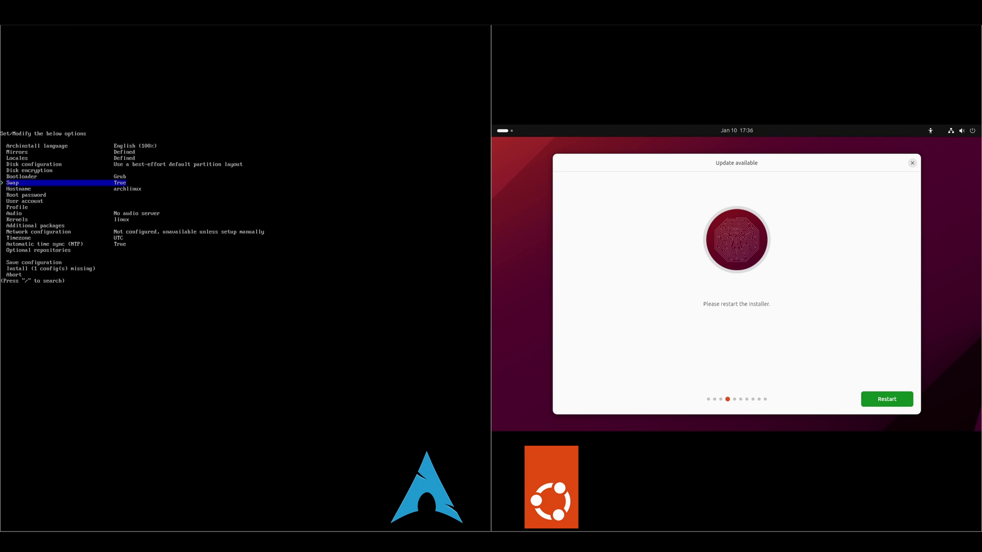
key(Return)
key(Down)
key(Return)
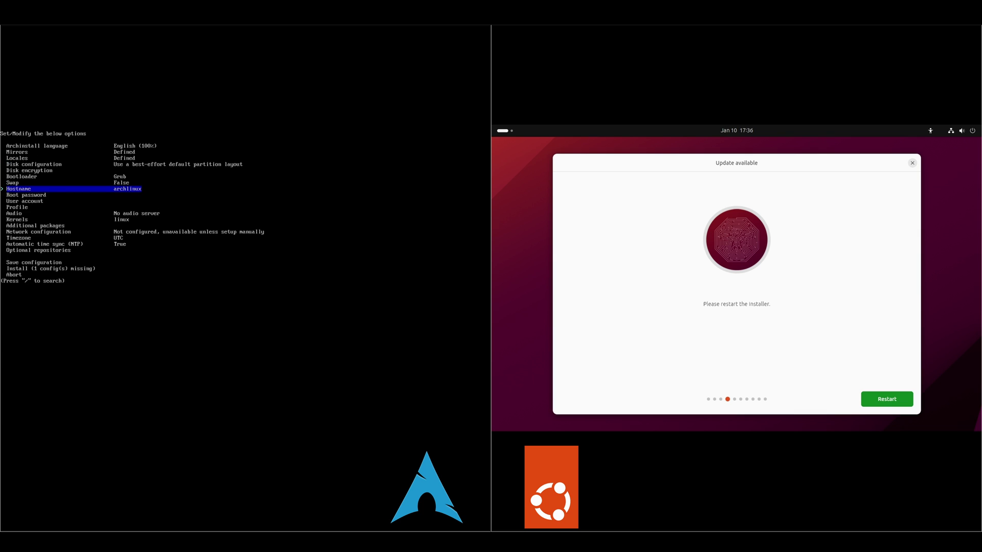
Set the root password and add one sudo-enabled user account with a password
key(Down)
key(Return)
key(Return)
key(Return)
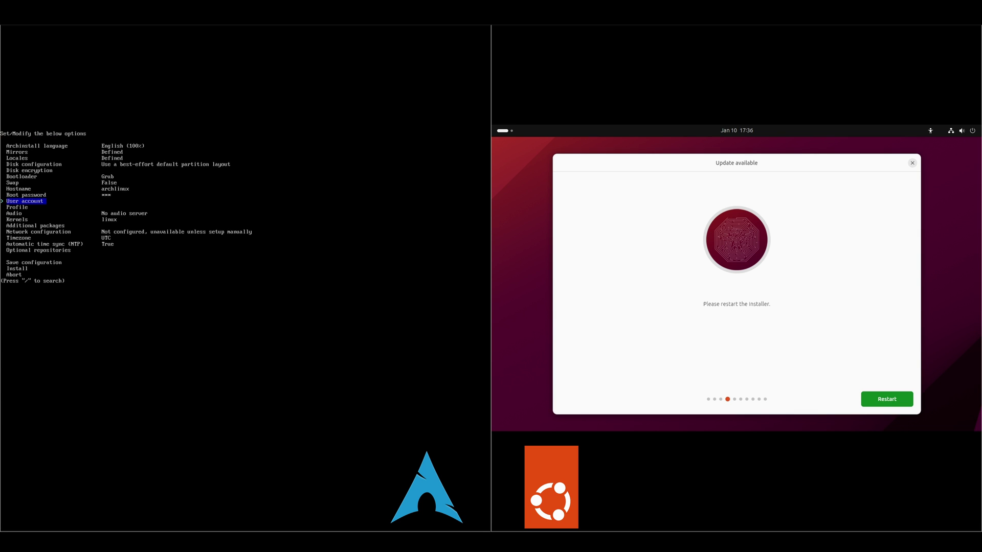
key(Return)
key(Return)
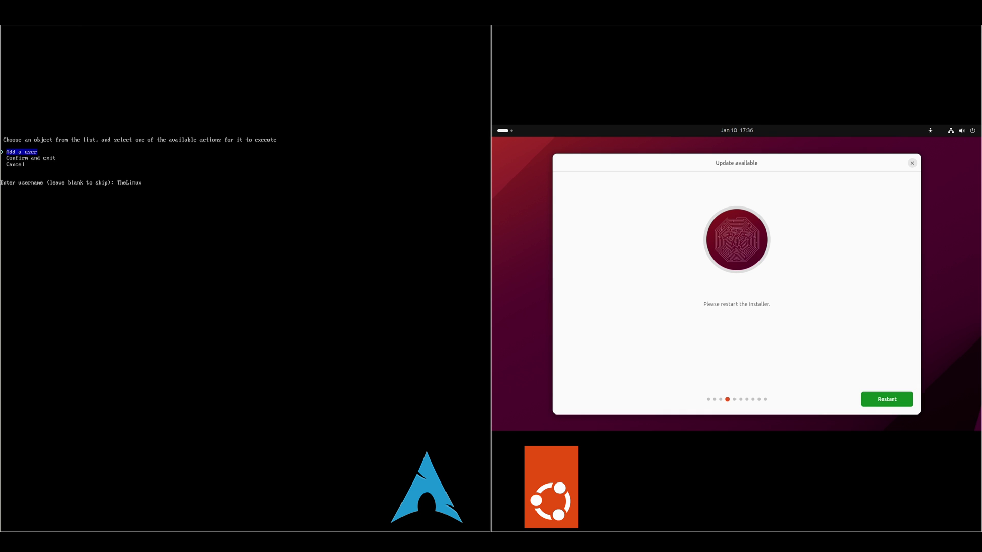
key(Return)
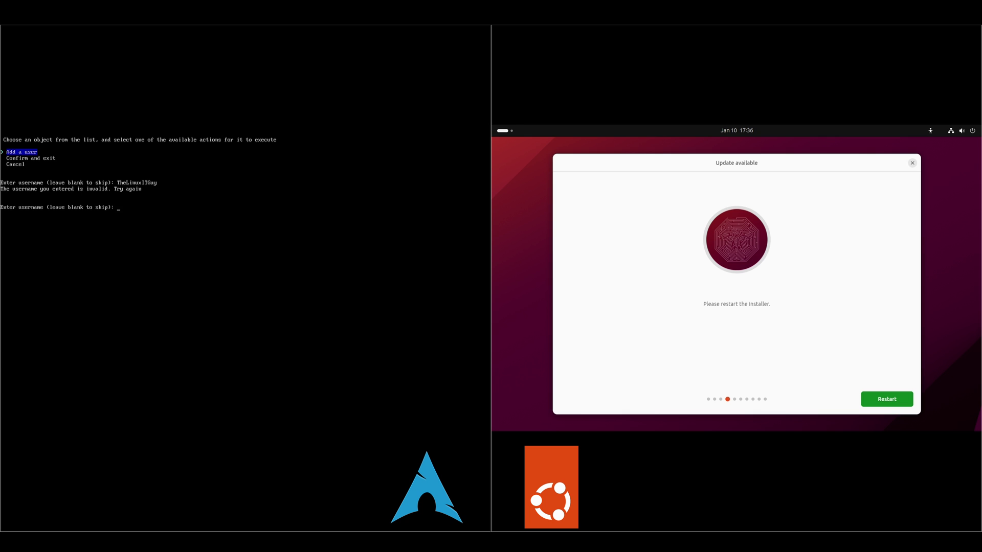
text(chris)
key(Return)
key(Return)
key(Return)
key(Return)
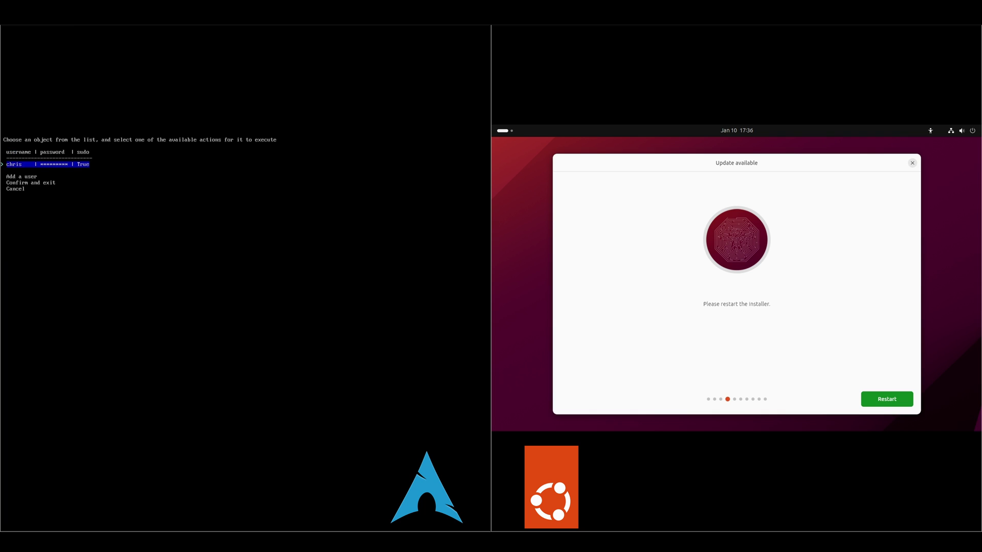
key(Down)
key(Down)
key(Return)
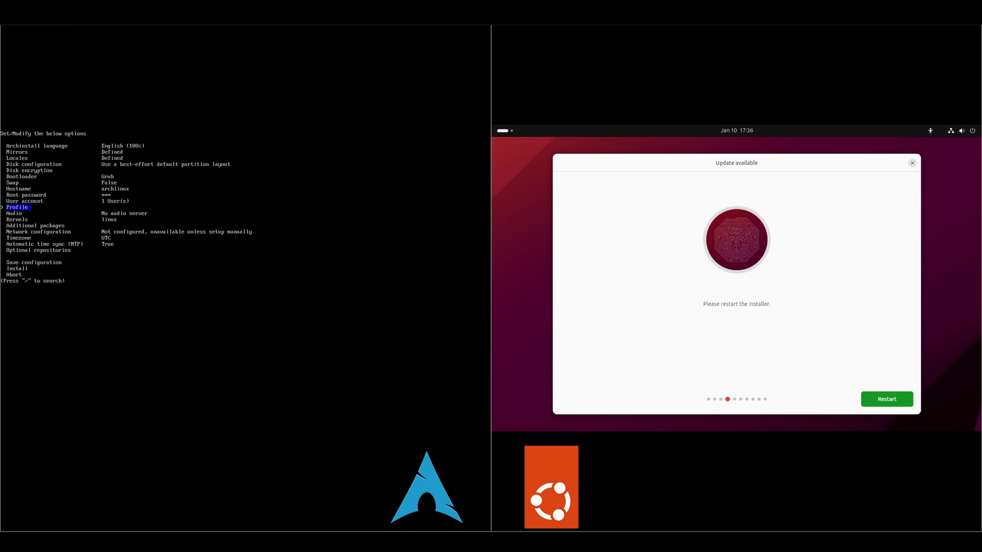
Choose the GNOME desktop profile
key(Return)
key(Return)
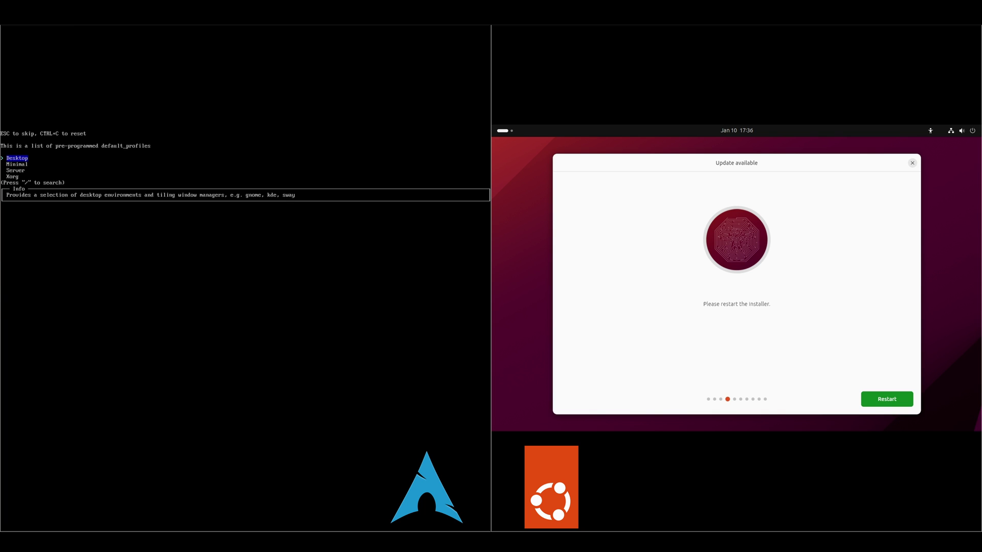
key(Return)
key(Down)
key(Down)
key(Down)
key(Down)
key(Down)
key(Down)
key(Down)
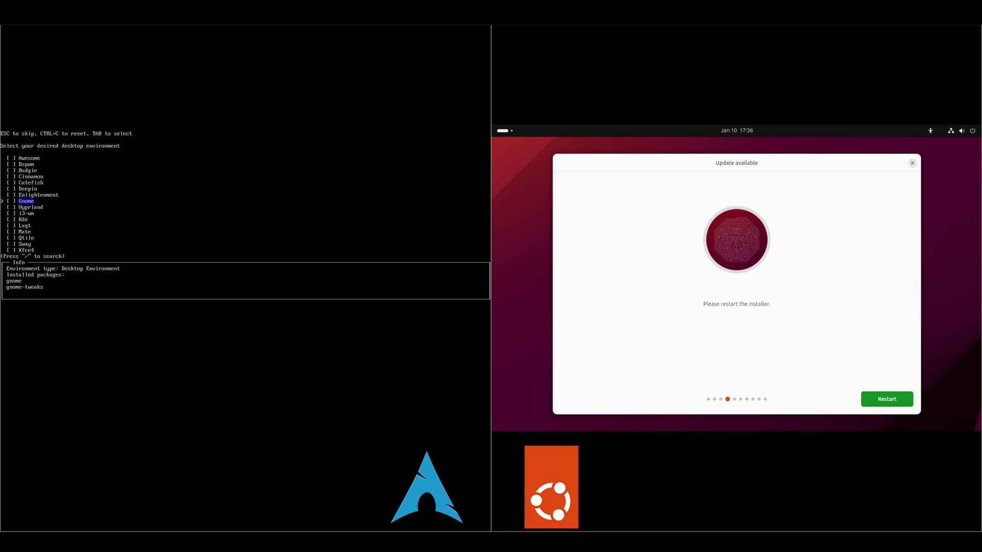
key(Return)
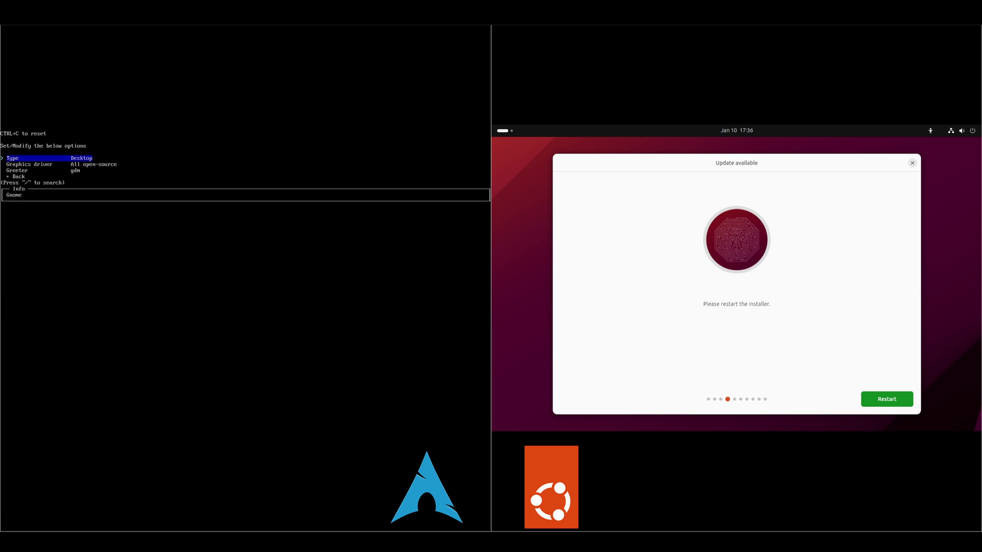
key(Down)
key(Down)
Set Pipewire as the audio server
key(Down)
key(Return)
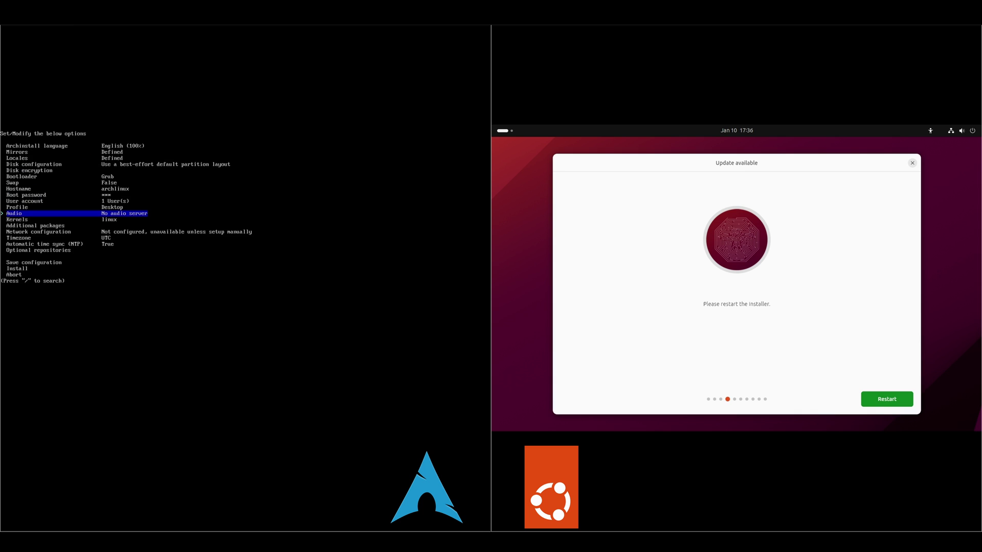
key(Return)
key(Down)
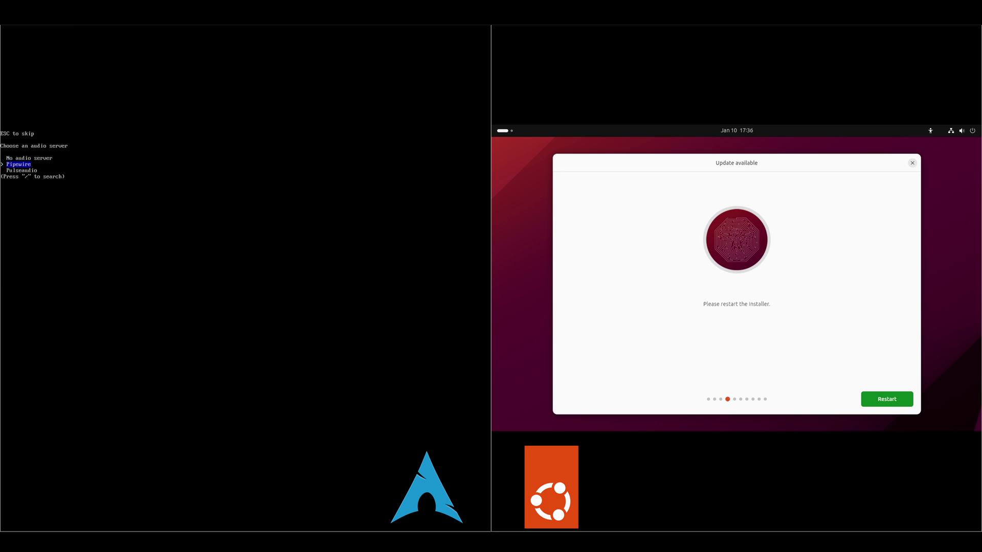
key(Return)
key(Down)
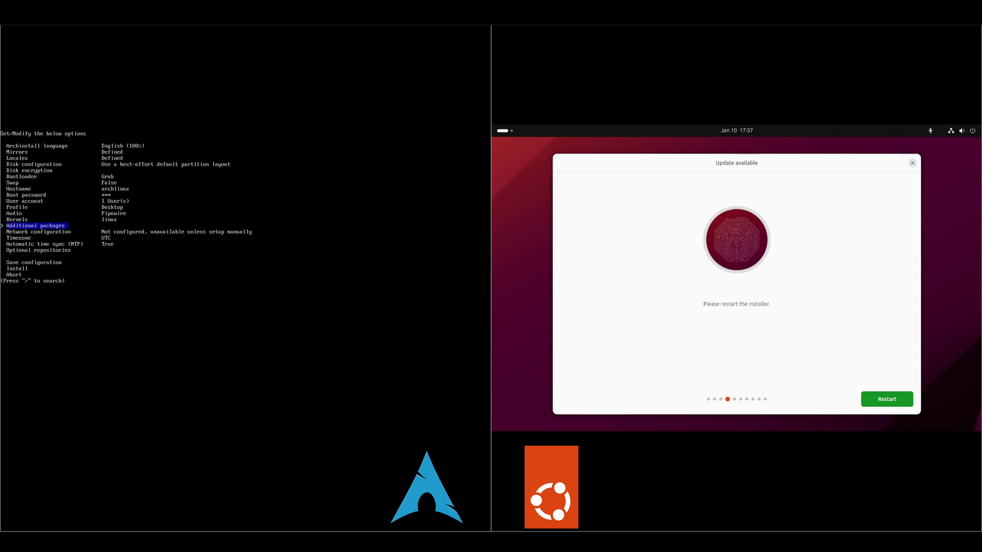
Use NetworkManager for networking and start the Arch installation
key(Down)
key(Return)
key(Down)
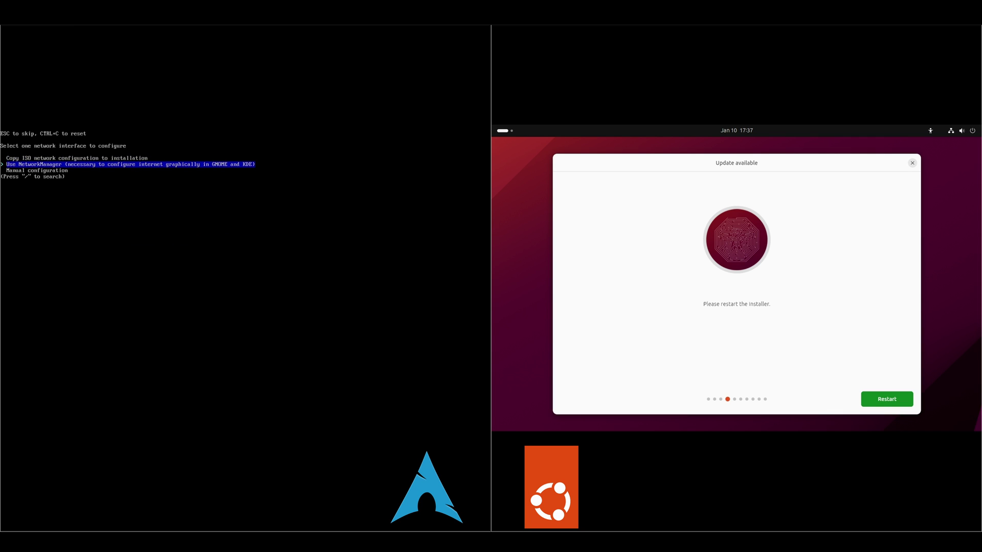
key(Return)
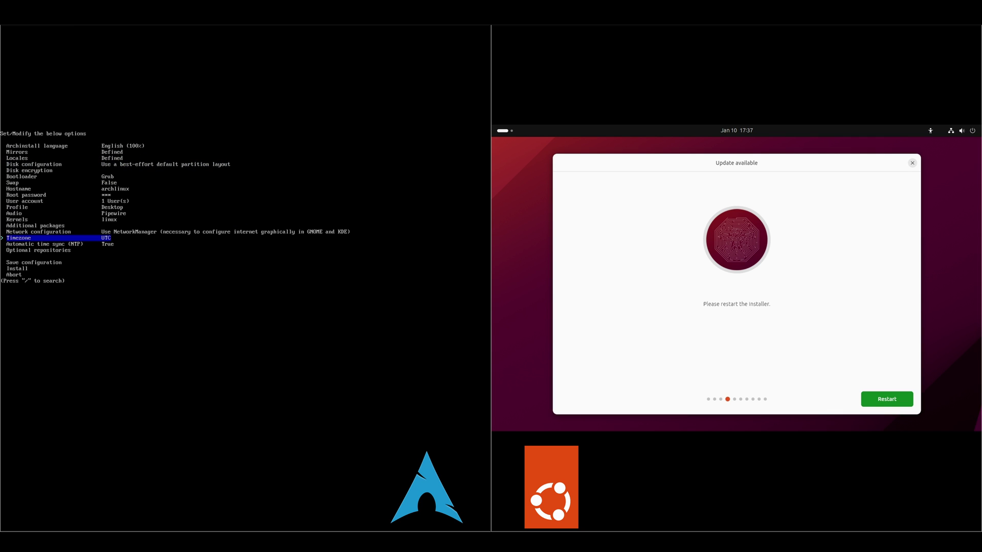
key(Down)
key(Down)
key(Down)
key(Down)
key(Return)
key(Return)
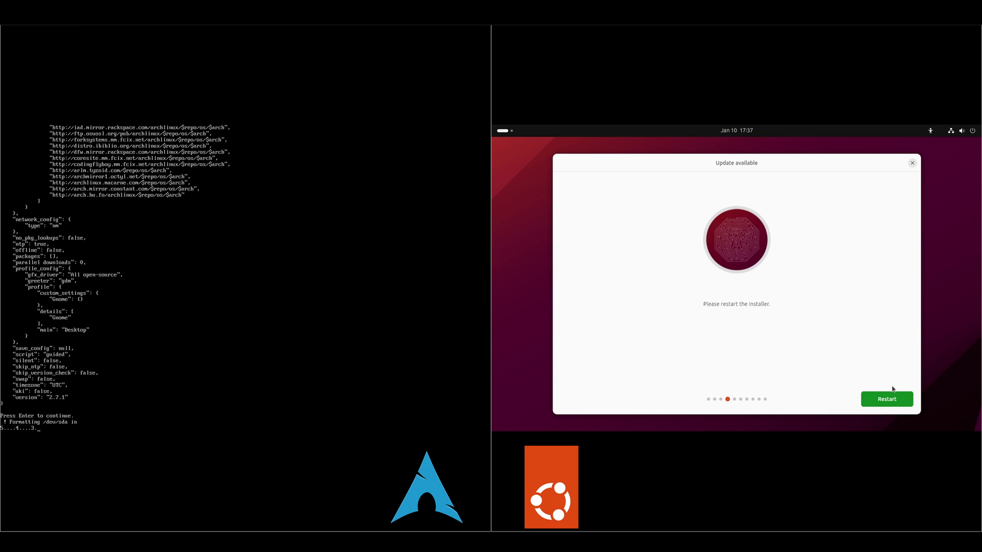
Restart the installer, accept defaults, erase the disk and keep the Denver timezone
click(894, 402)
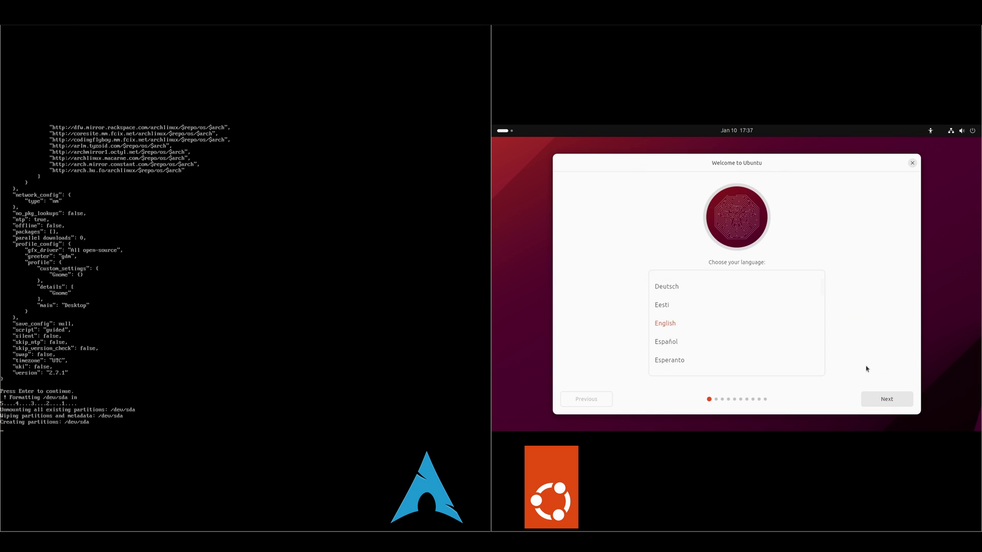
click(888, 402)
click(887, 401)
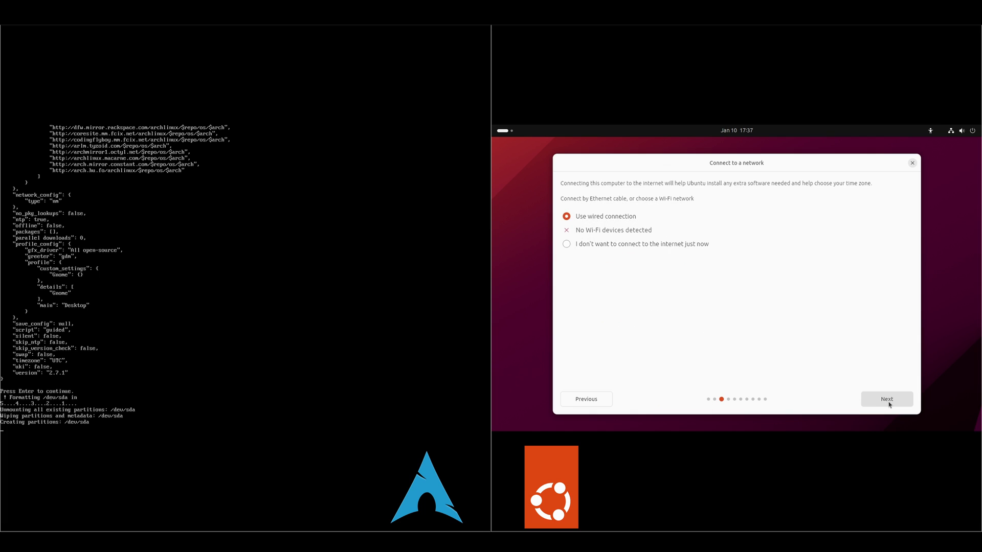
click(887, 401)
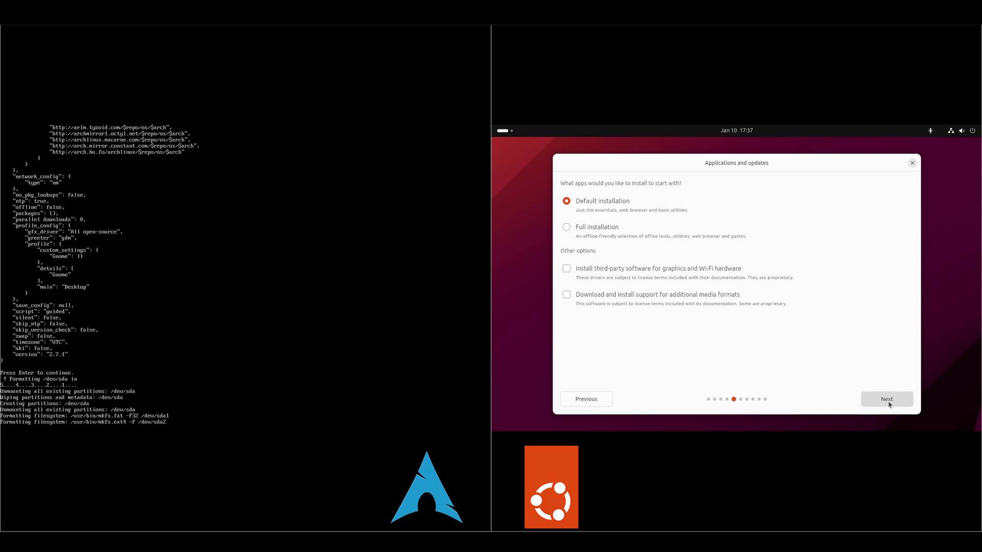
click(889, 405)
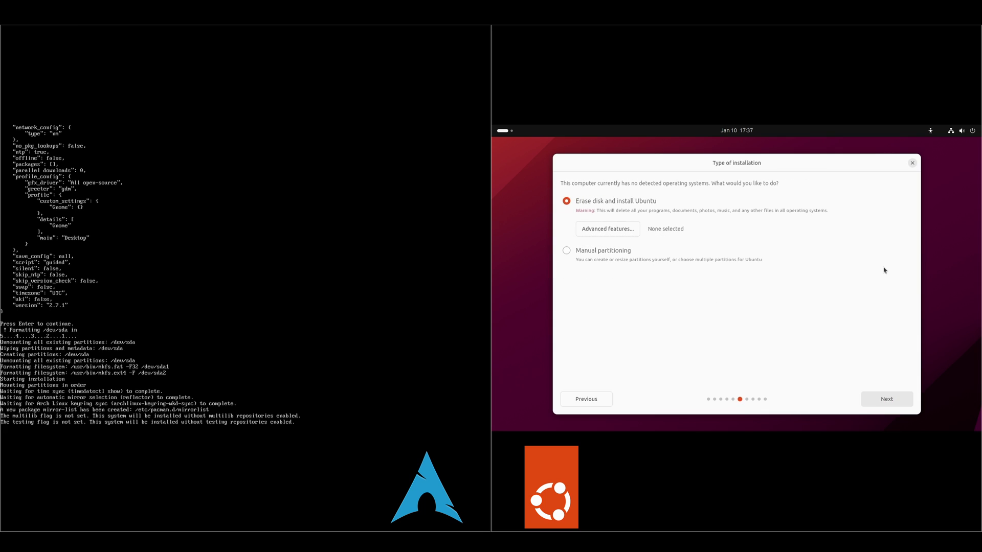
click(888, 403)
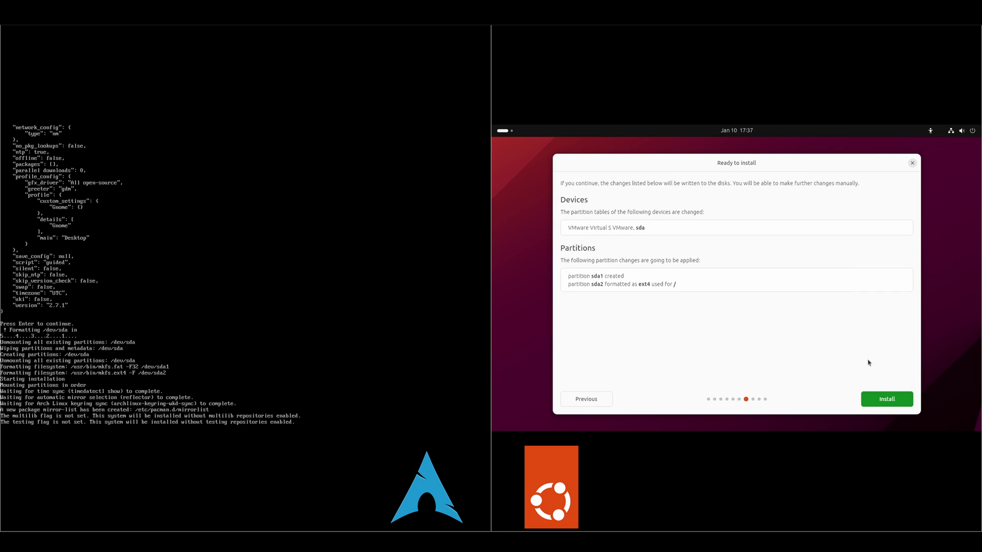
click(882, 399)
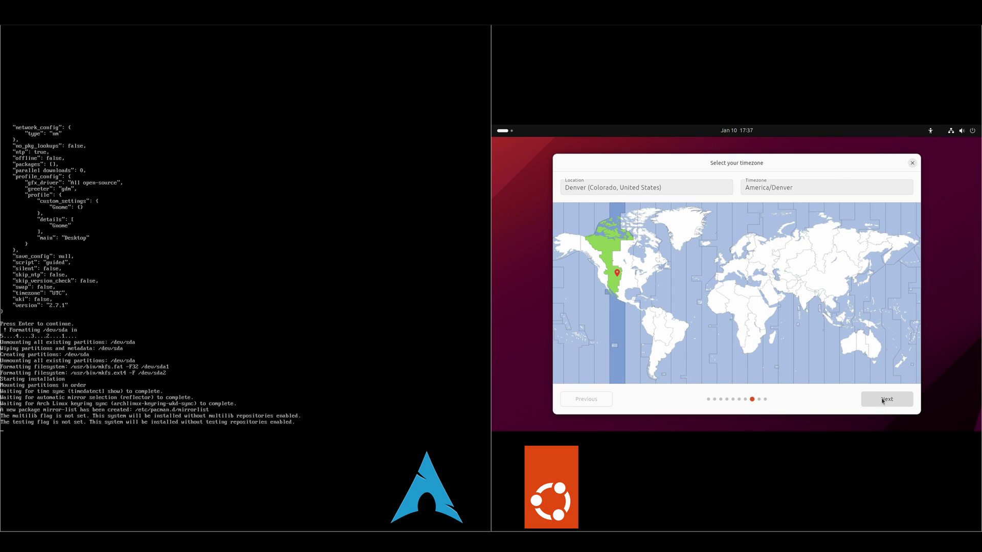
click(884, 403)
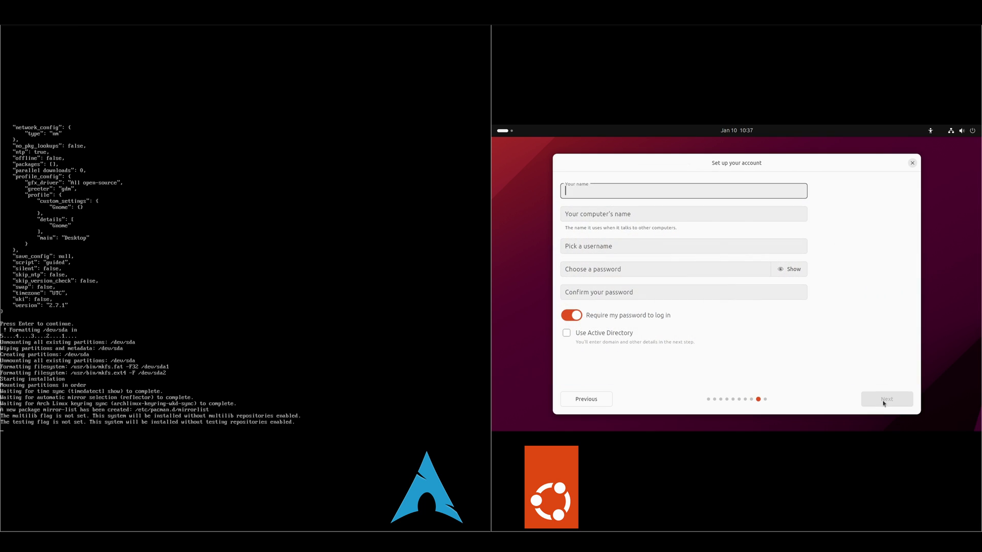
Fill in the user account name and password, choose the Dark theme and start installing
text(chris)
key(Tab)
key(Tab)
key(Tab)
text(•••)
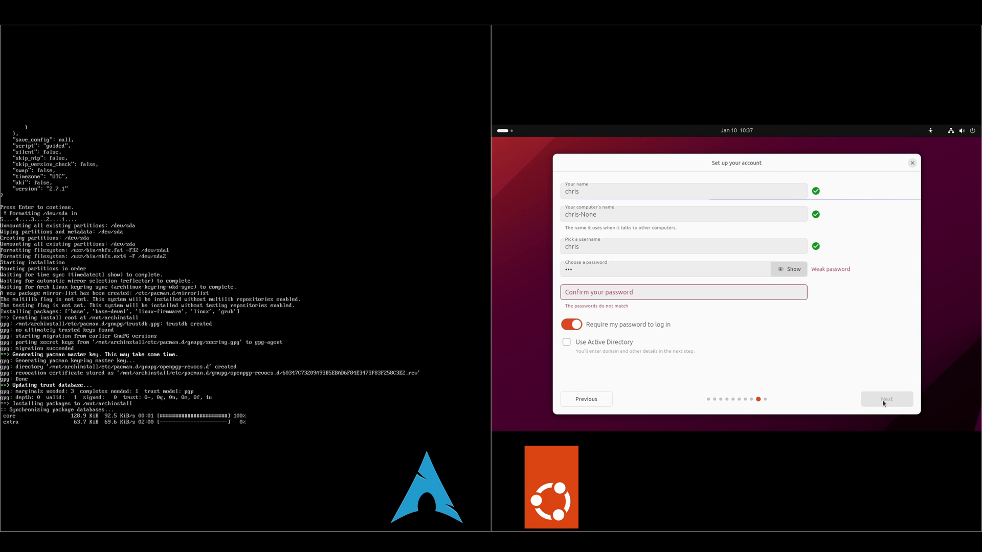
key(Tab)
text(•••)
click(902, 406)
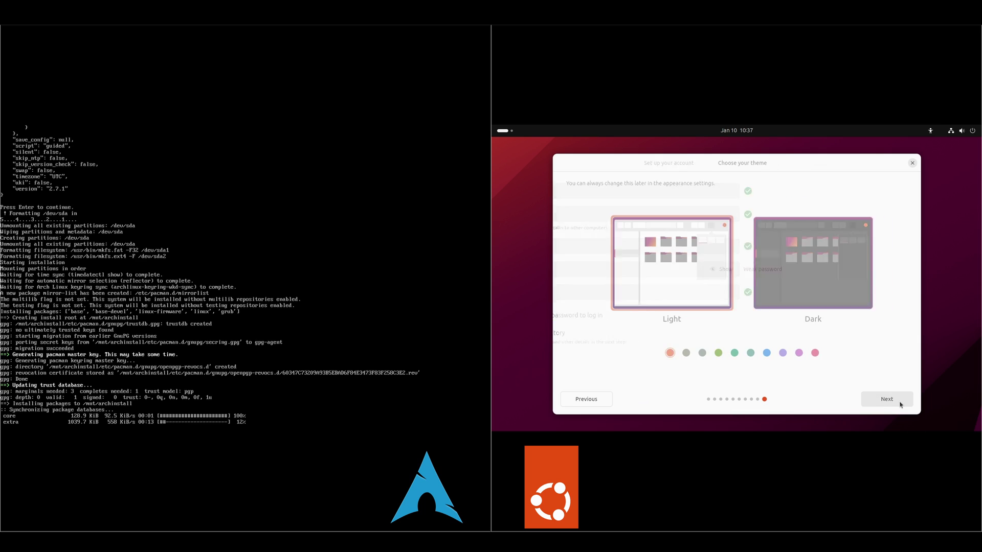
click(813, 276)
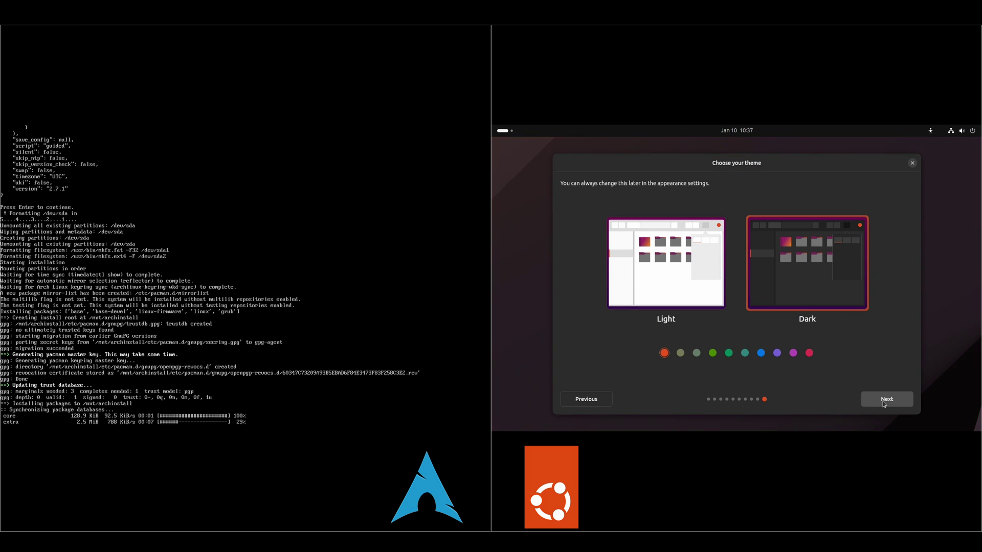
click(882, 400)
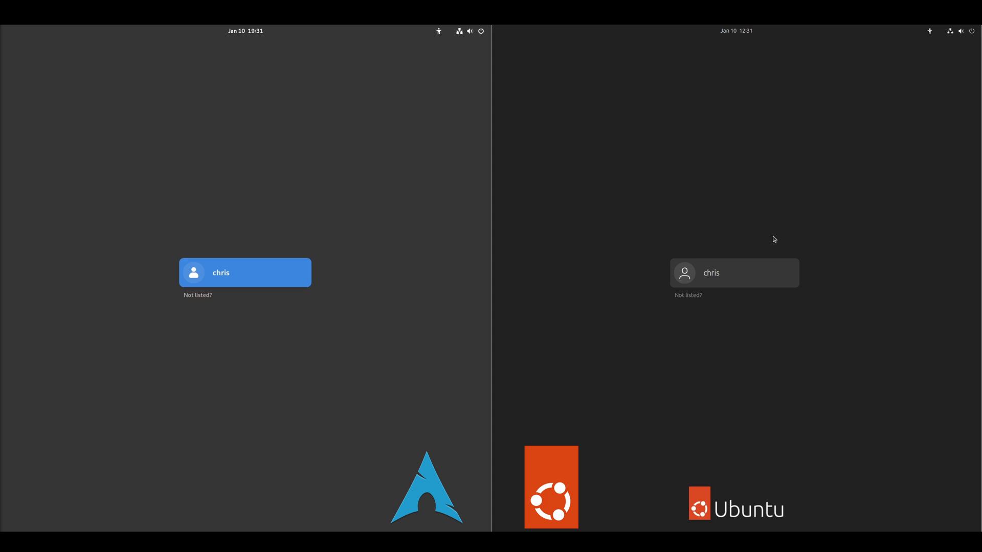
Enter the user's password in both GDM greeters to log in on Arch and Ubuntu
click(265, 272)
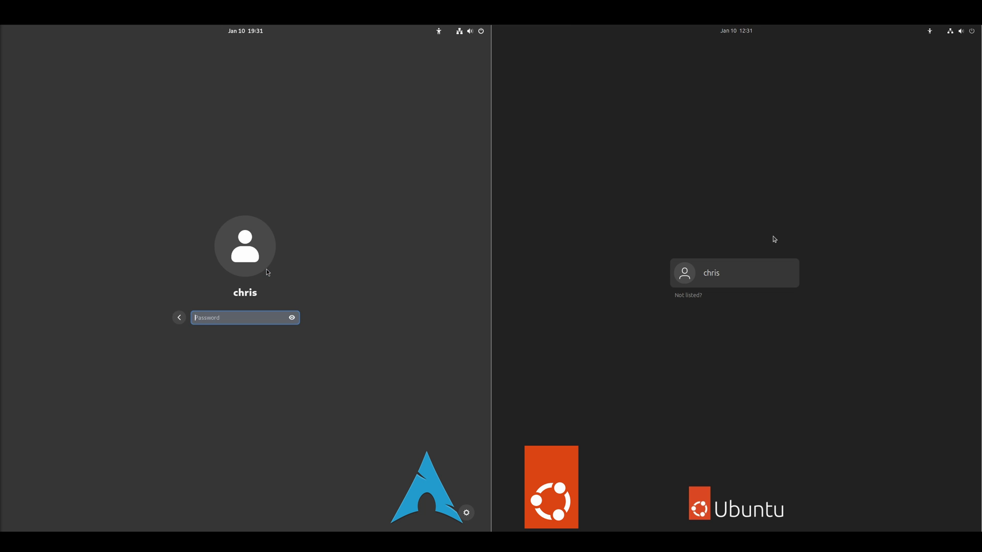
text(••••)
key(Return)
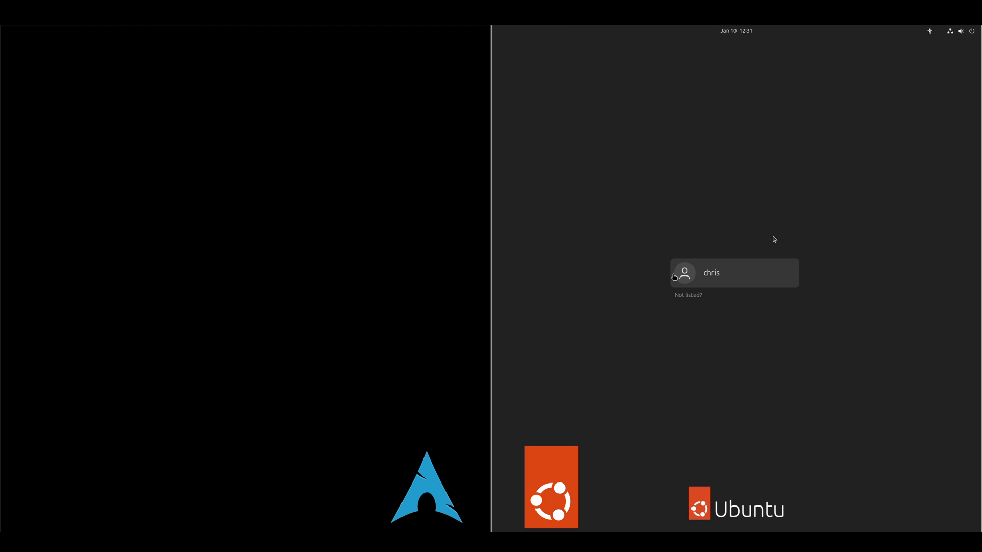
click(704, 277)
text(•••)
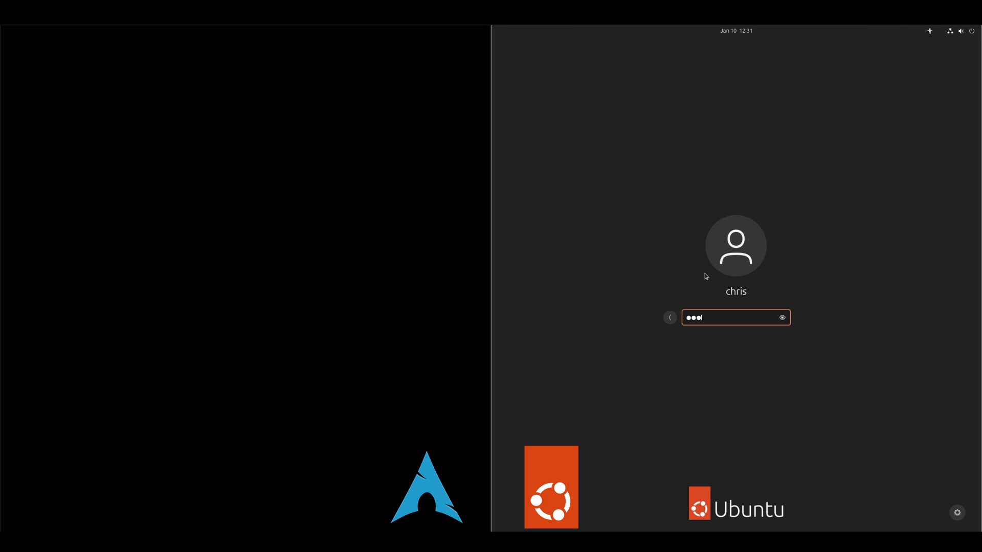
key(Return)
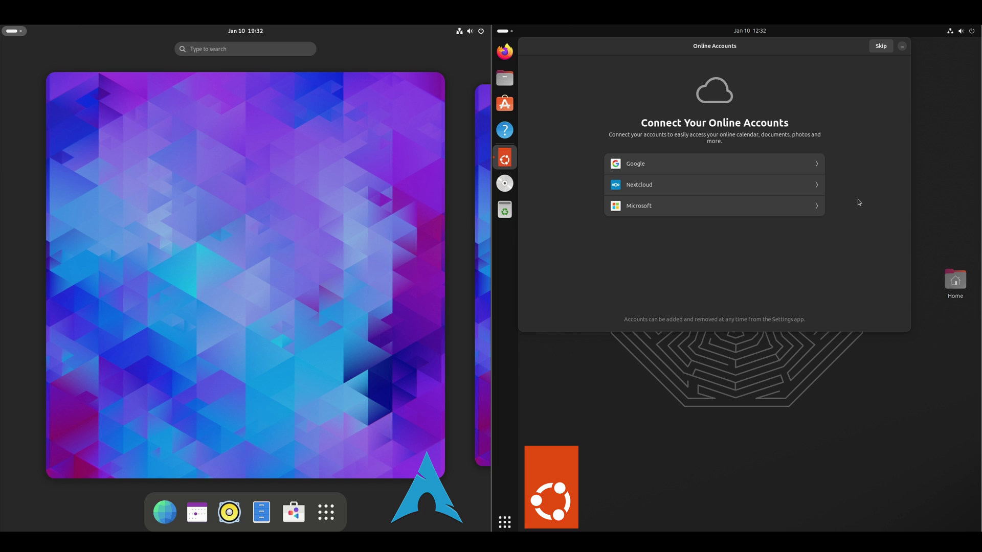
Skip online accounts, decline sending system info, leave location off and close the wizard
click(880, 46)
click(614, 193)
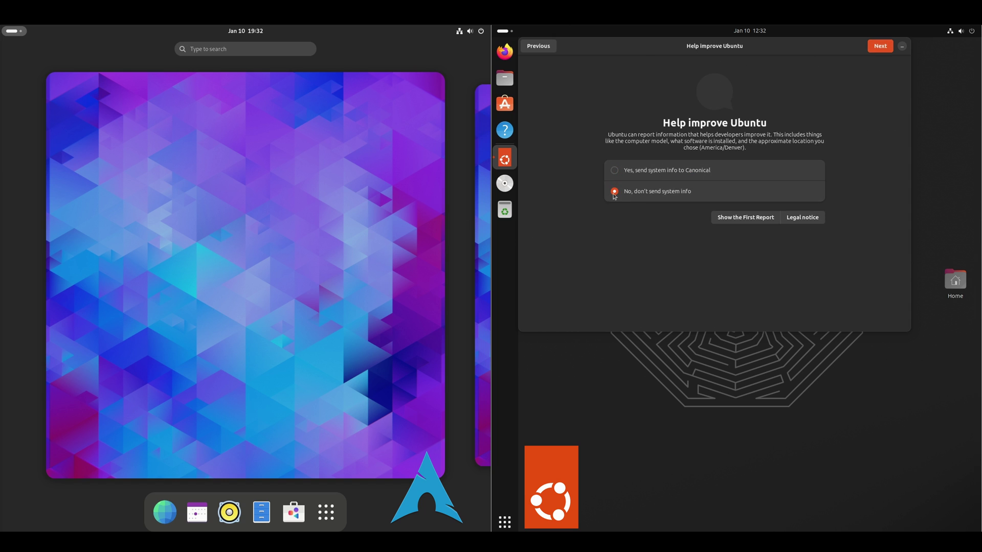
click(879, 47)
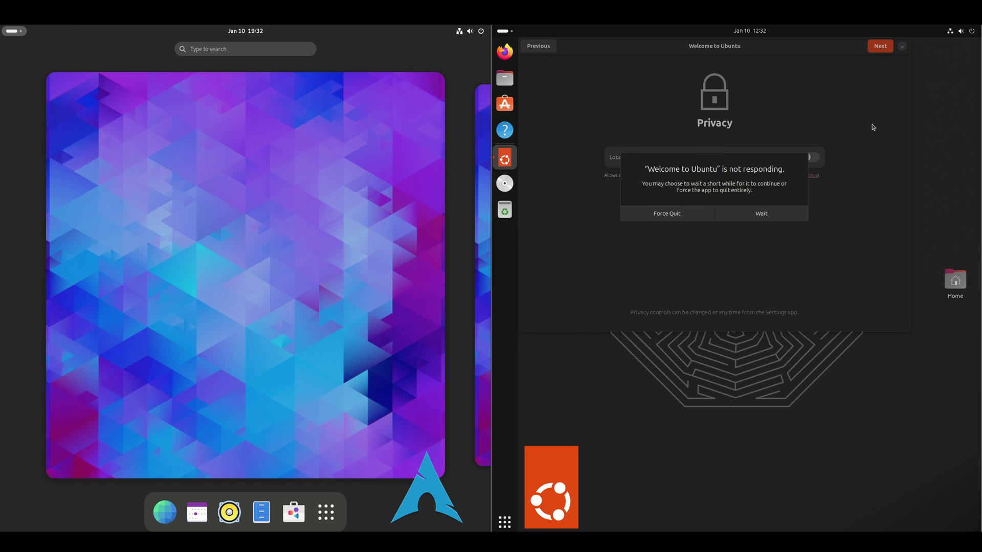
click(778, 214)
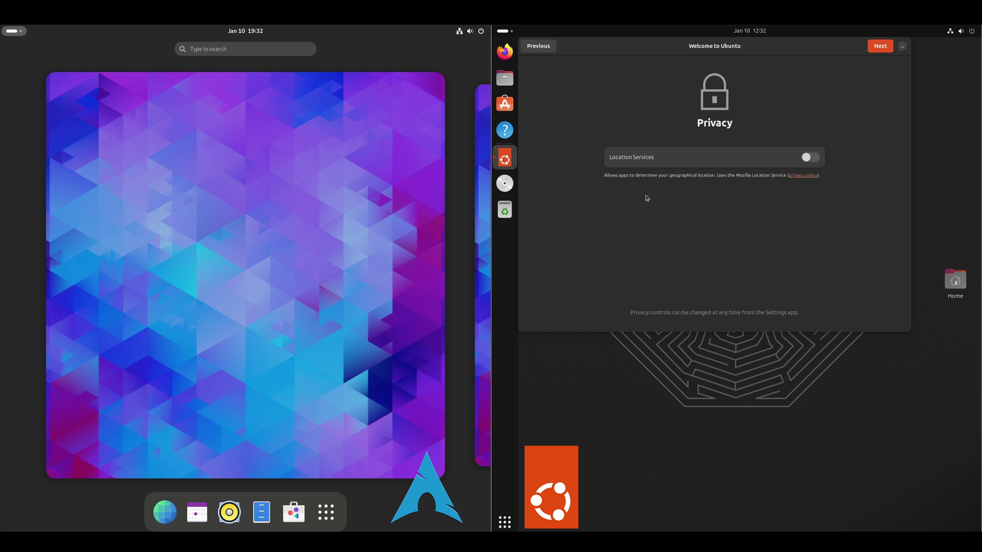
click(881, 45)
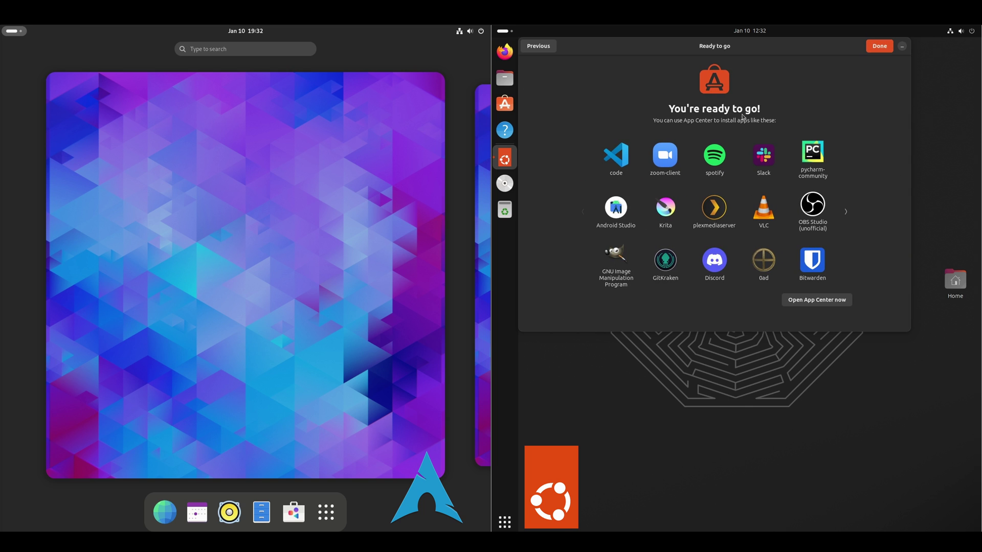
click(879, 47)
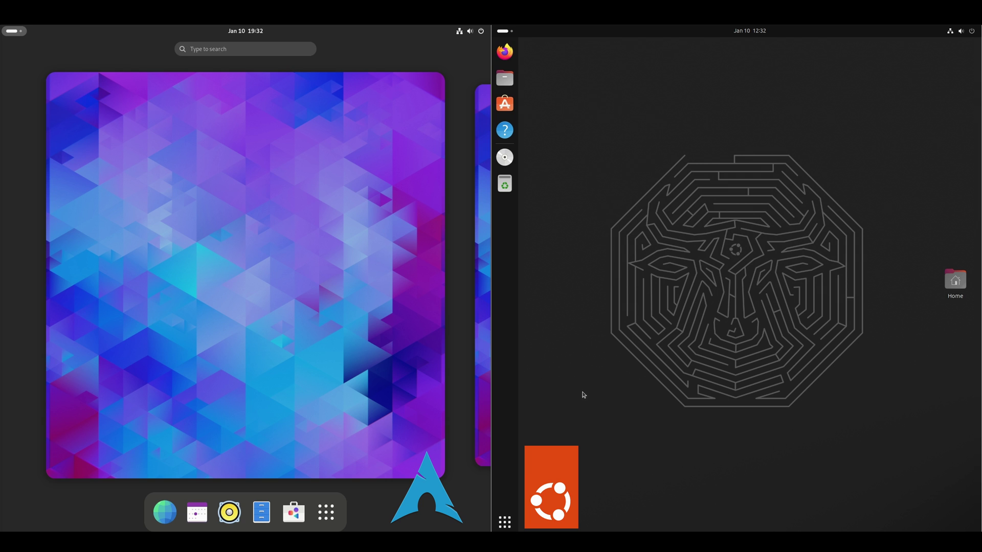
Open Software Updater, view the update details and install the updates with the password
click(508, 526)
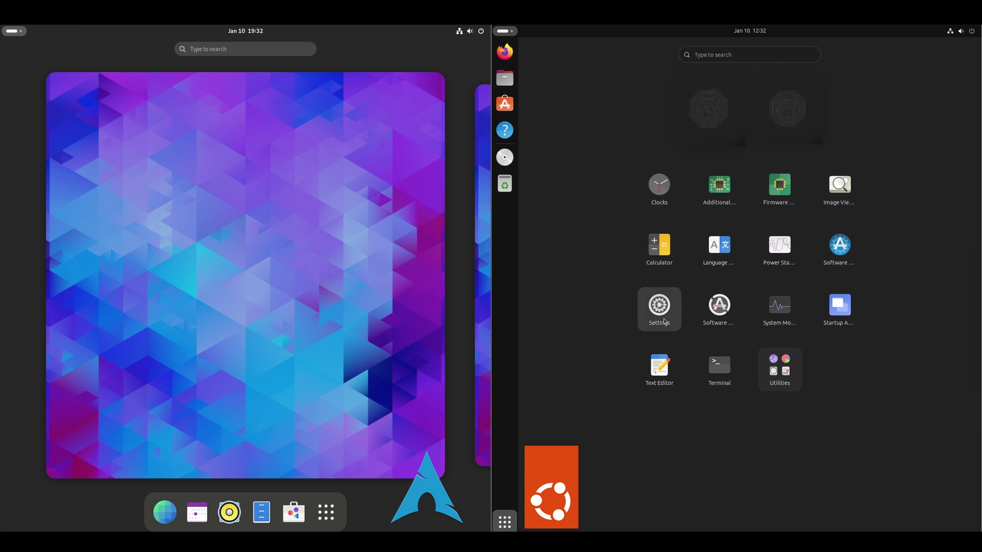
click(716, 307)
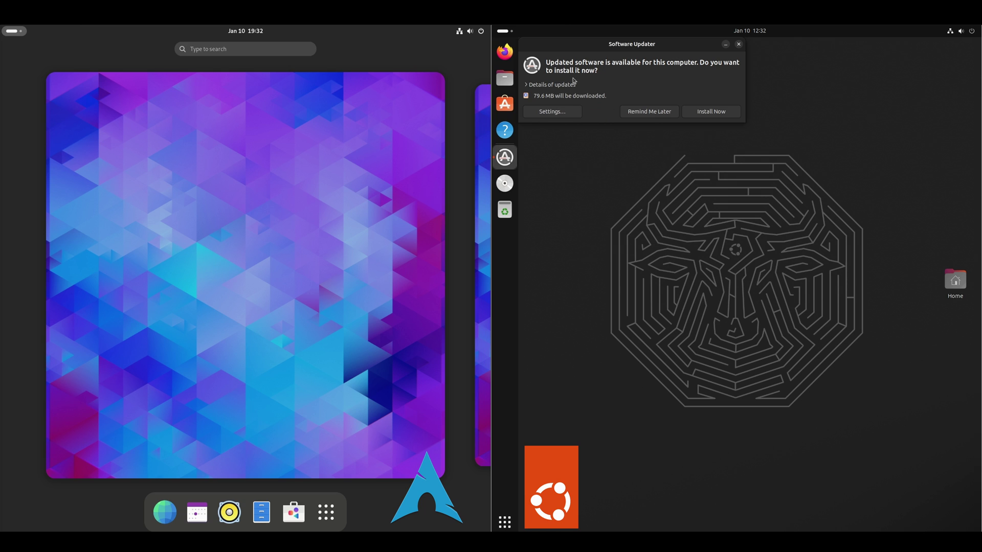
click(532, 86)
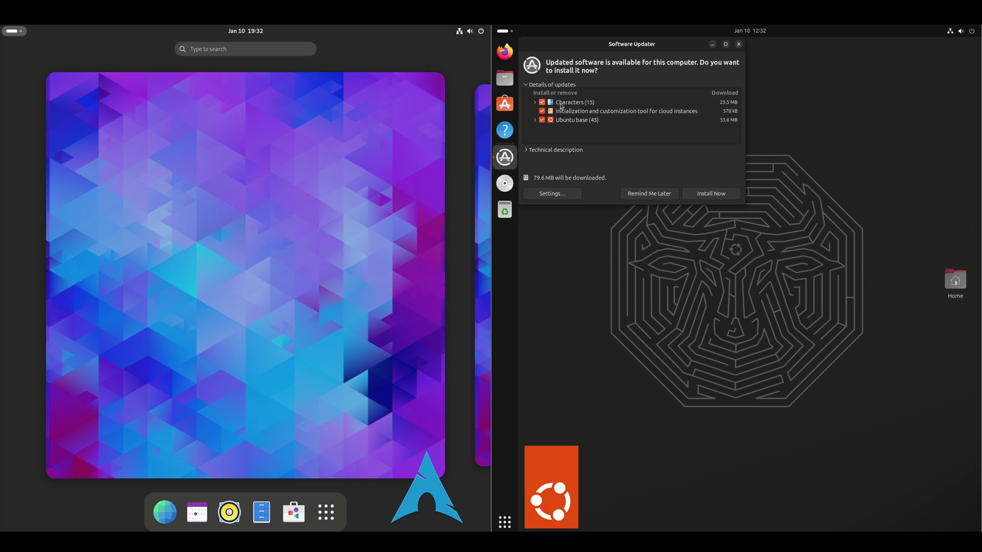
click(715, 200)
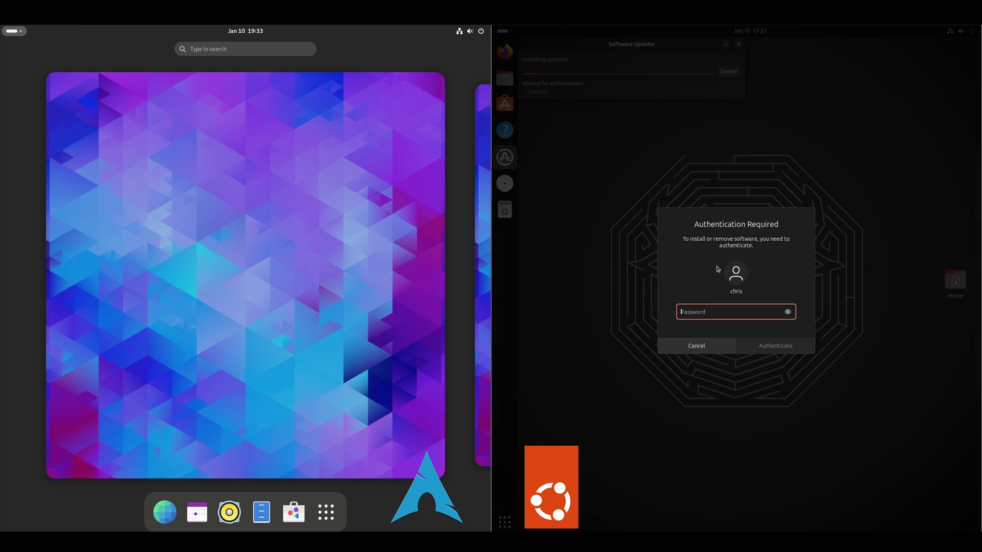
text(●●●)
key(Return)
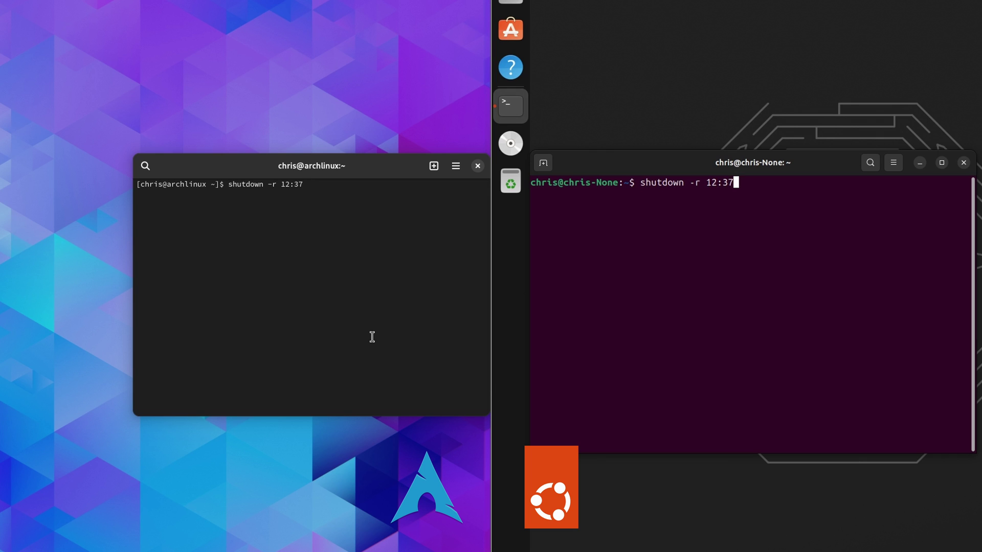
Run shutdown -r 12:37 to reboot both machines
key(Return)
key(Return)
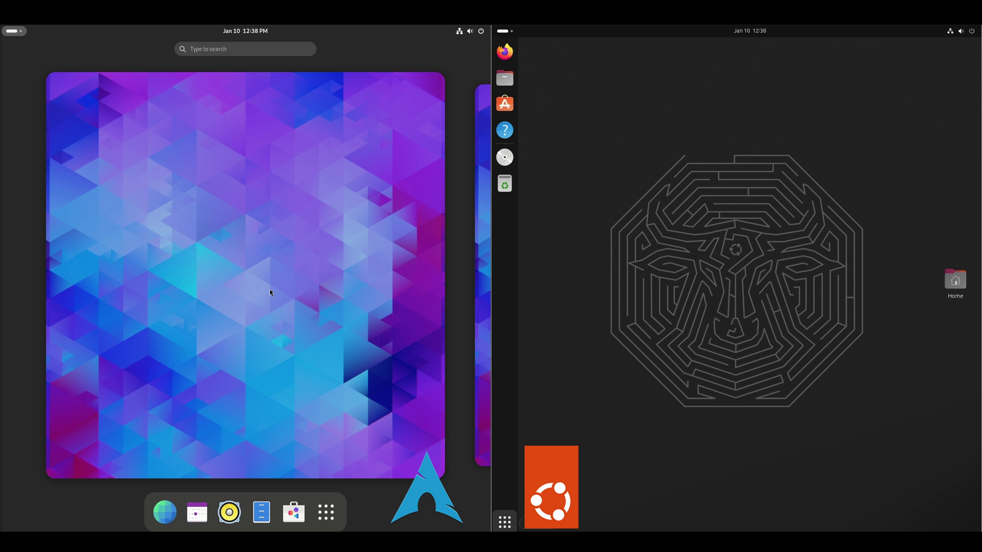
Launch Additional Drivers from the app grid and centre the Software & Updates window
click(504, 522)
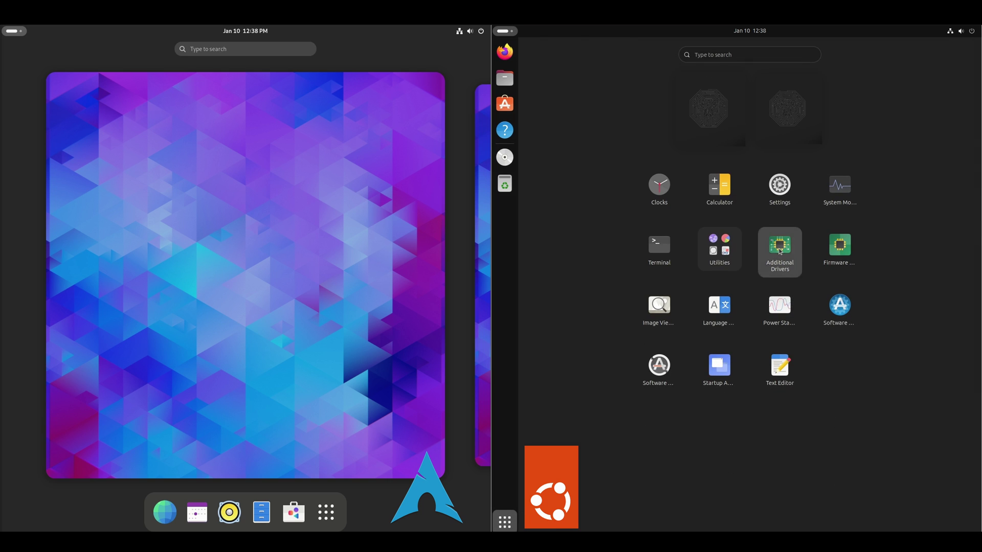
click(780, 250)
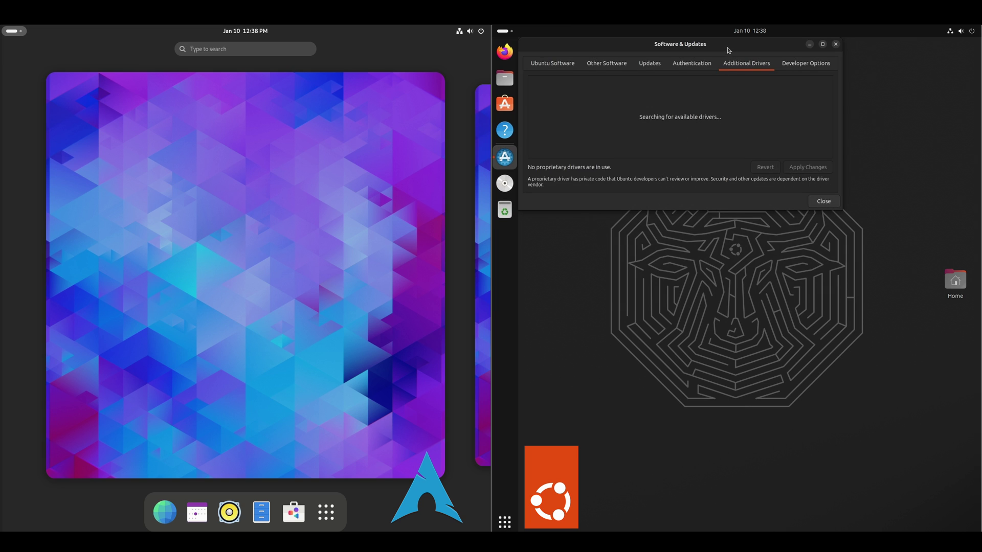
drag(727, 51, 771, 185)
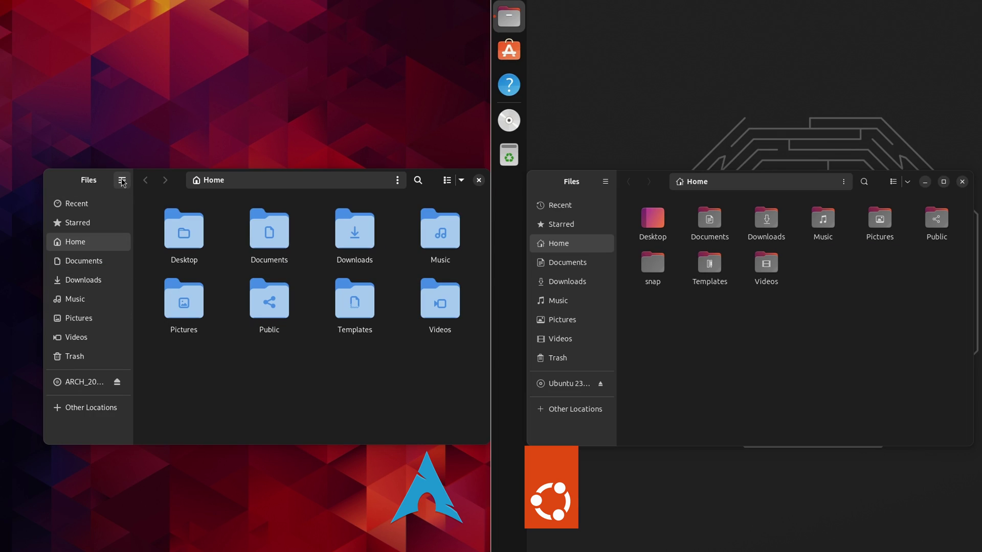
Show the About Files version dialog in both the Arch and Ubuntu file managers
click(122, 181)
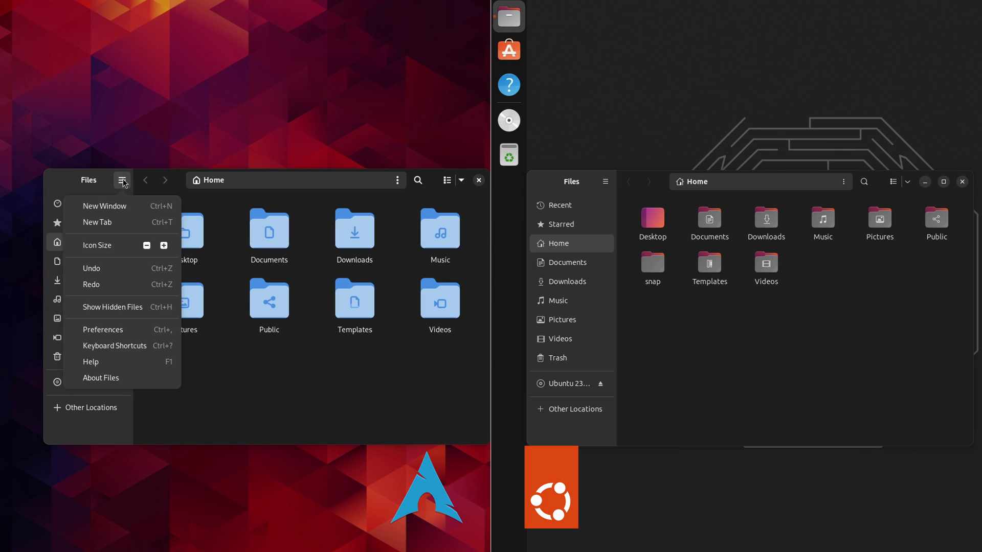
click(115, 379)
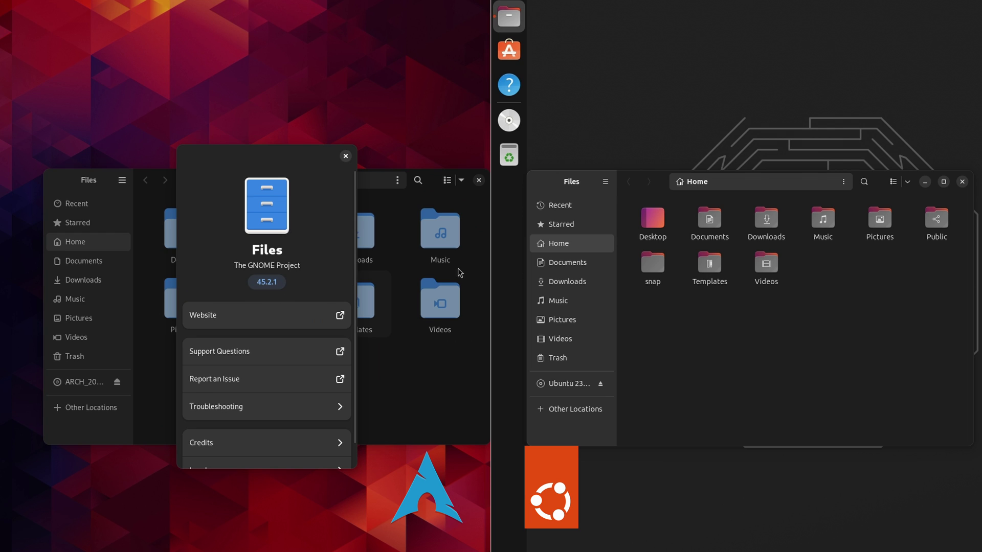
click(606, 182)
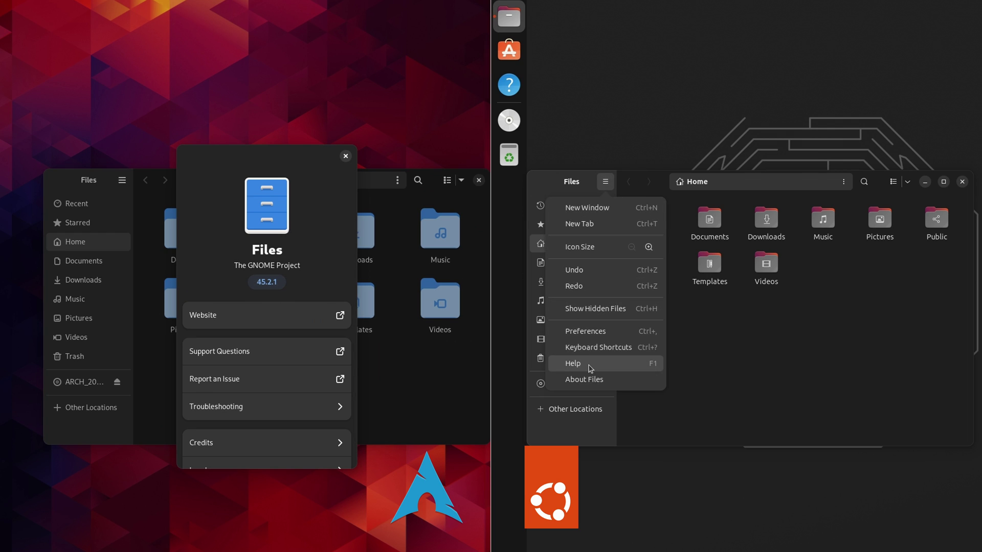
click(584, 379)
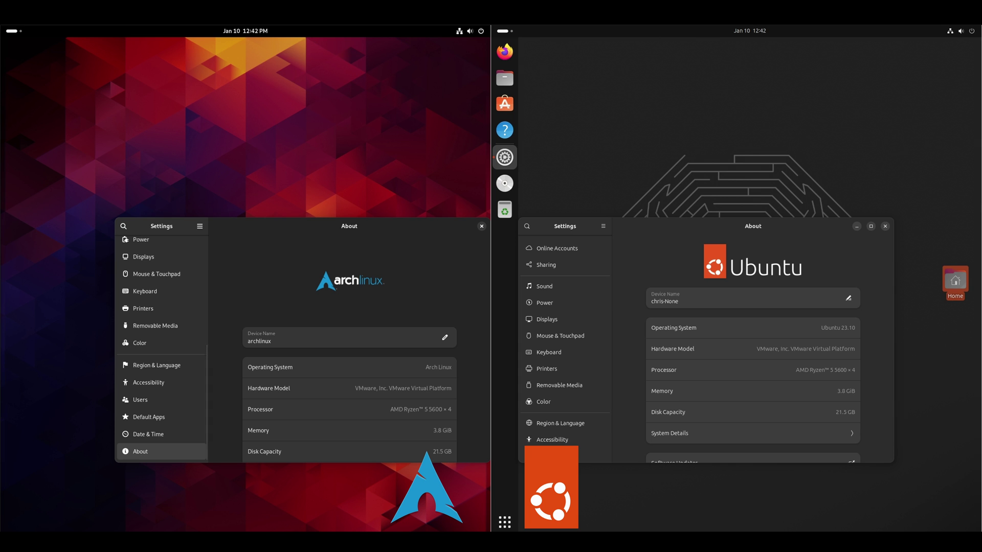
Open the full System Details in Settings > About on both Arch and Ubuntu
scroll(566, 358, down, 2)
scroll(349, 358, down, 2)
scroll(753, 358, down, 1)
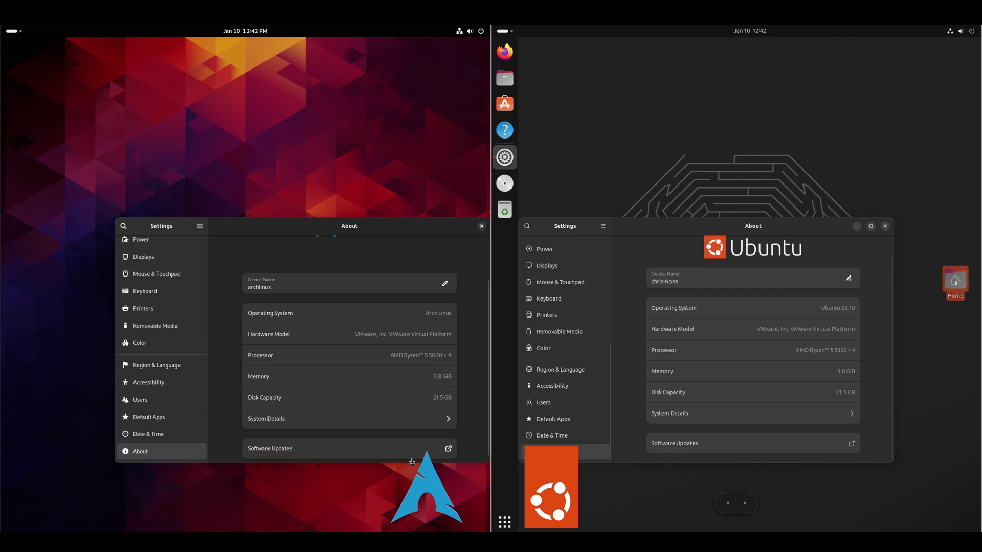
click(283, 420)
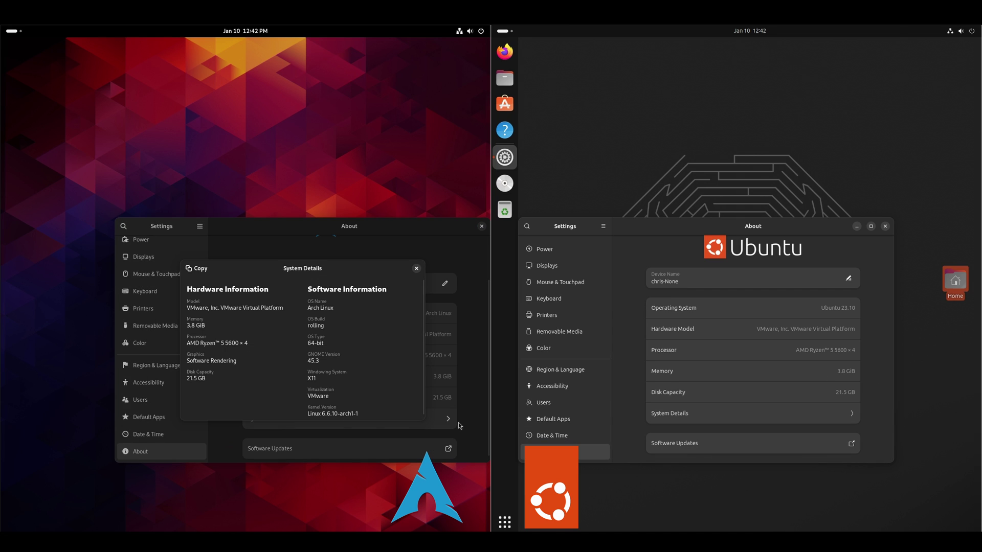
click(729, 419)
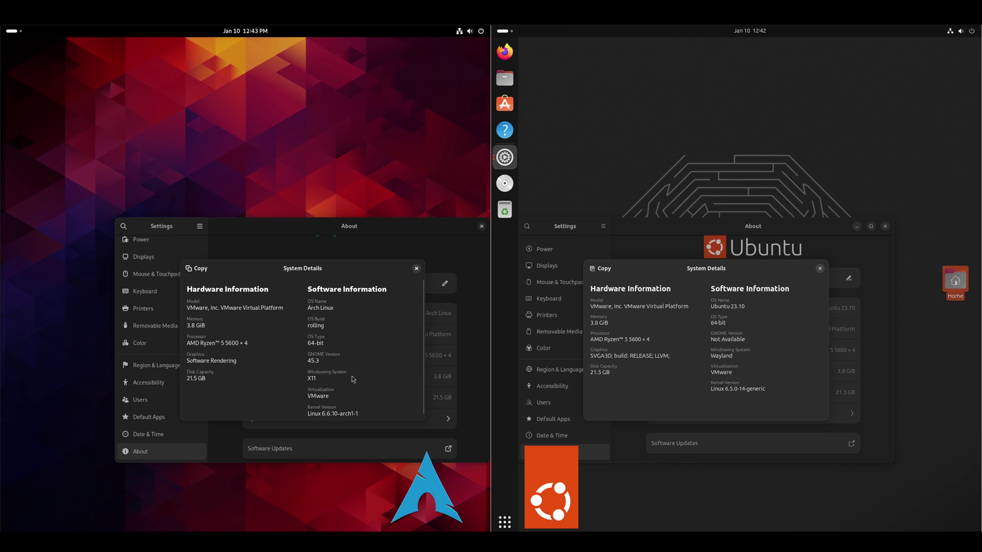
scroll(365, 383, down, 1)
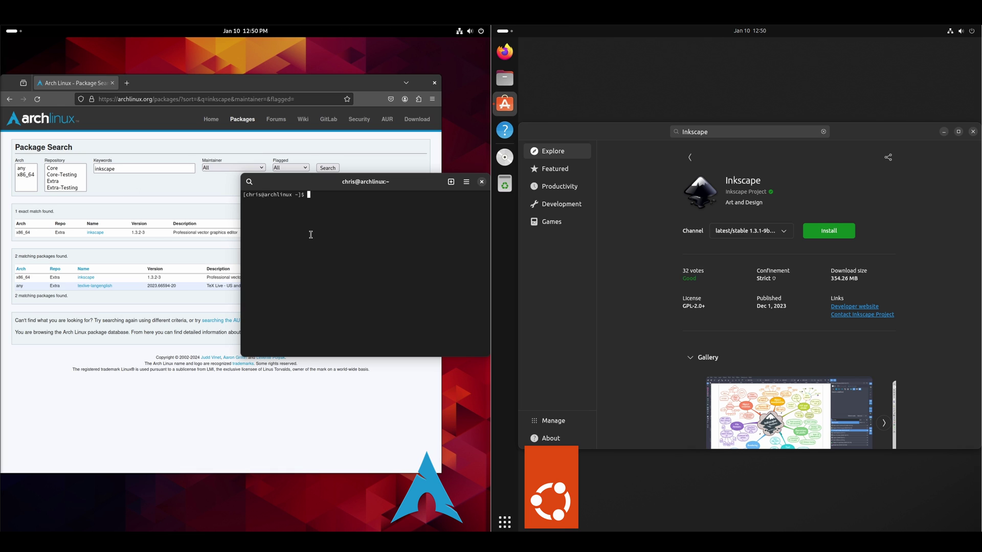
Install inkscape 1.3.2-3 and its 40 packages on Arch with sudo pacman -S inkscape
text(sudo pacman -S inkscape)
key(Return)
key(Return)
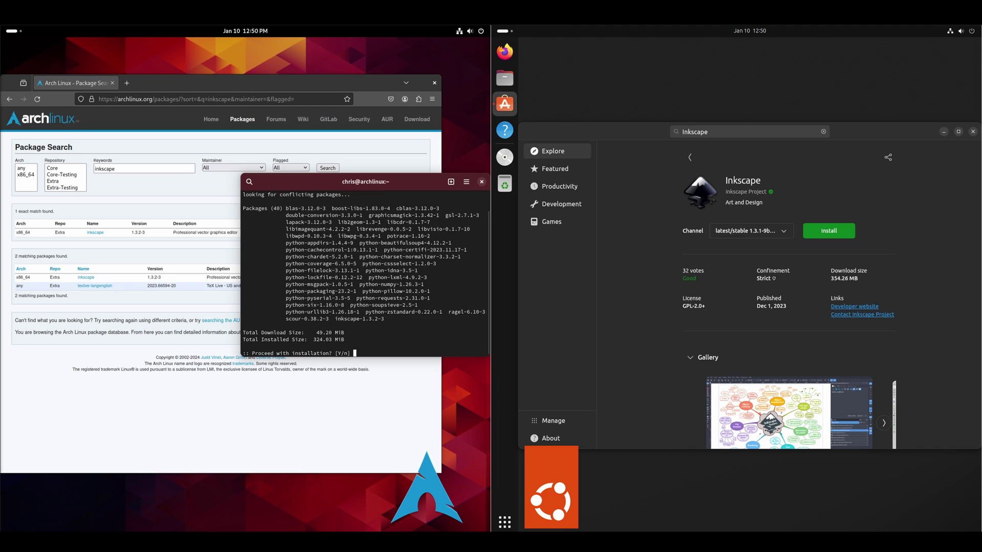
text(Y)
key(Return)
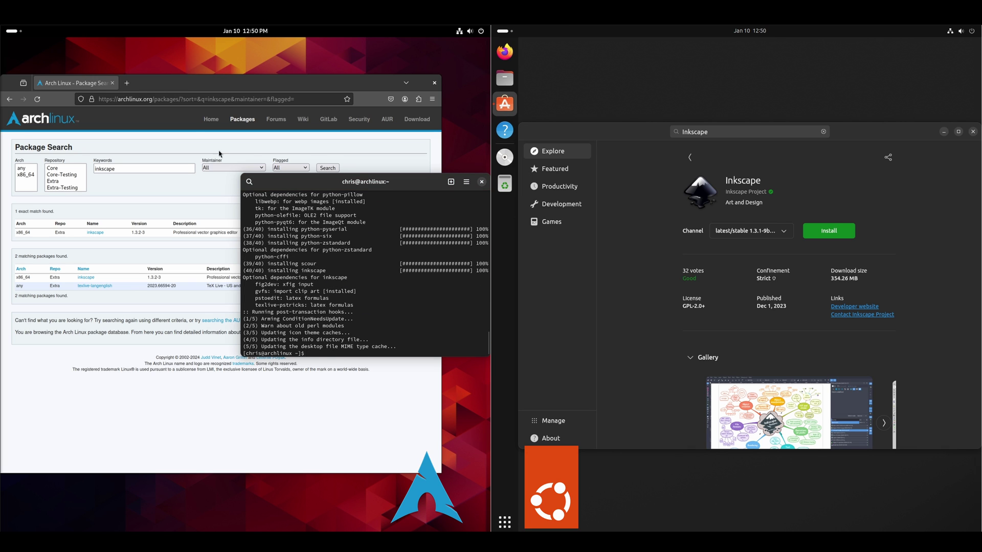
Launch the newly installed Inkscape on Arch from the Activities search
click(16, 33)
text(in)
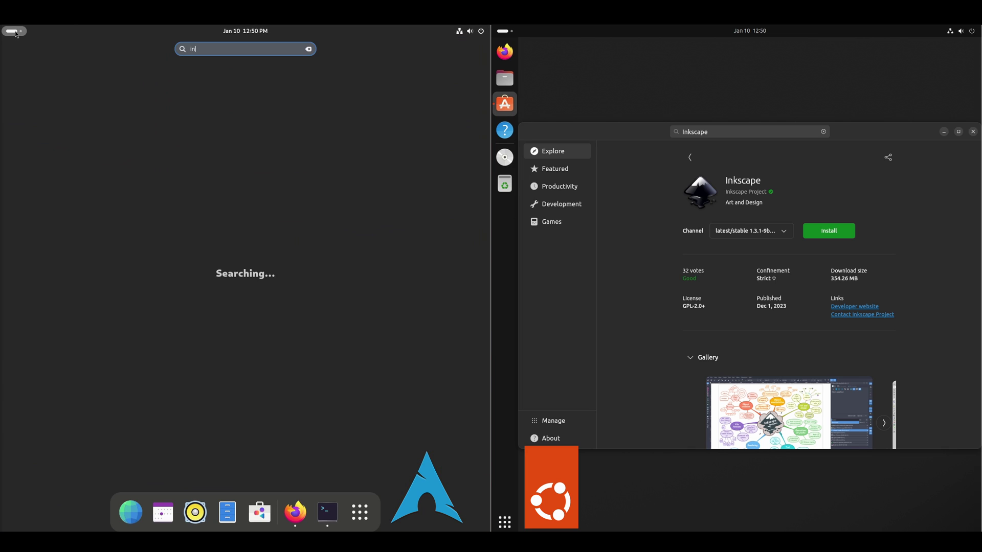
text(kscap)
click(263, 102)
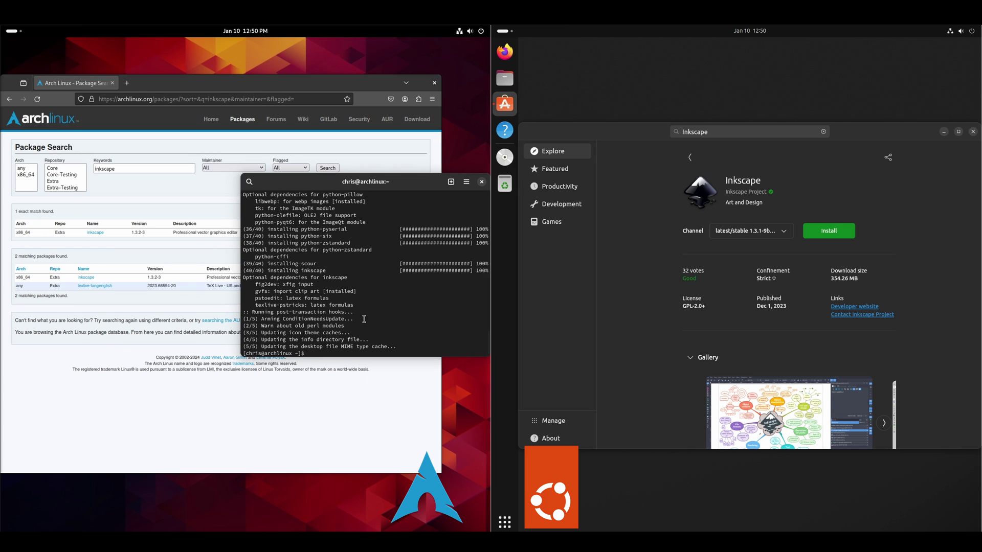
Install Inkscape from Ubuntu's App Center, authenticating with the user's password
click(833, 232)
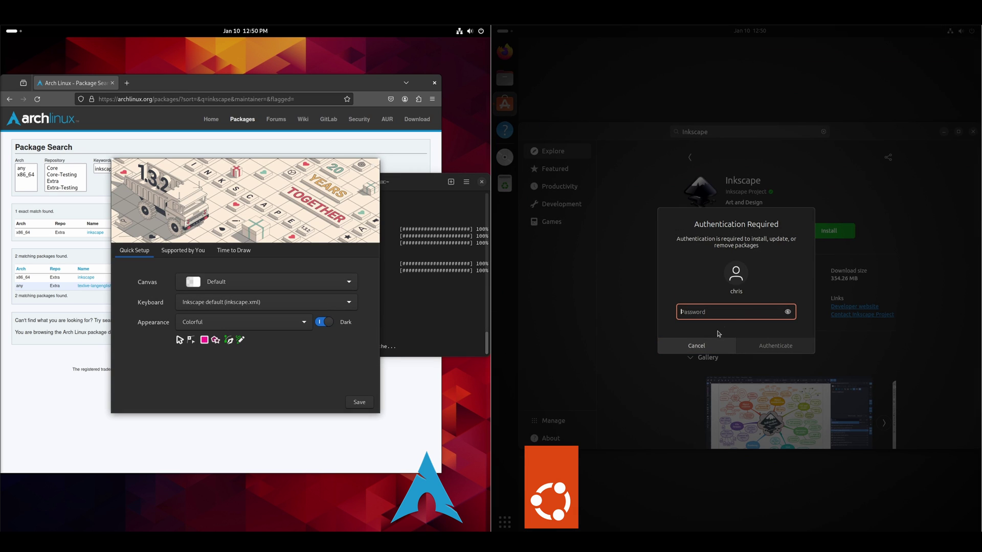
key(Return)
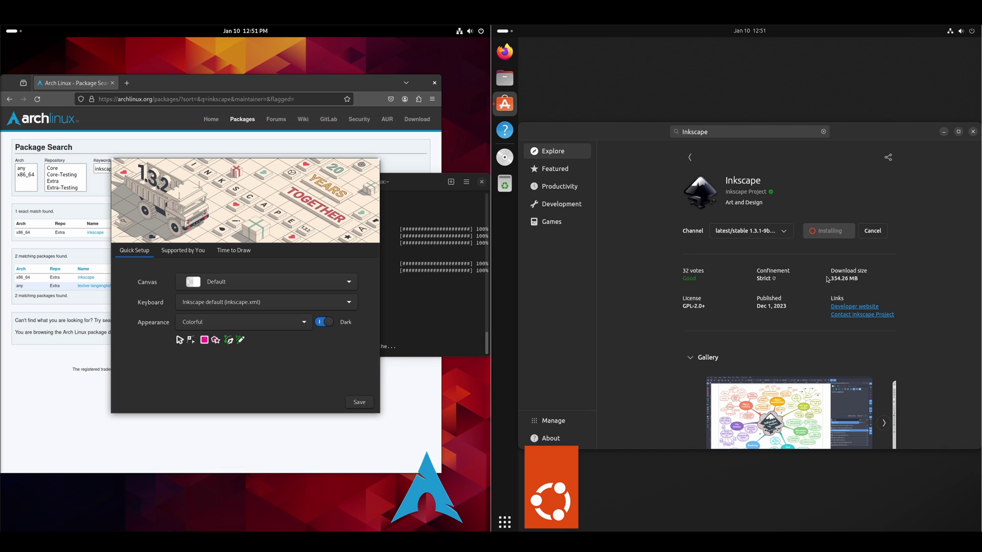
Close the Arch terminal, Arch Firefox and Ubuntu App Center windows
click(481, 182)
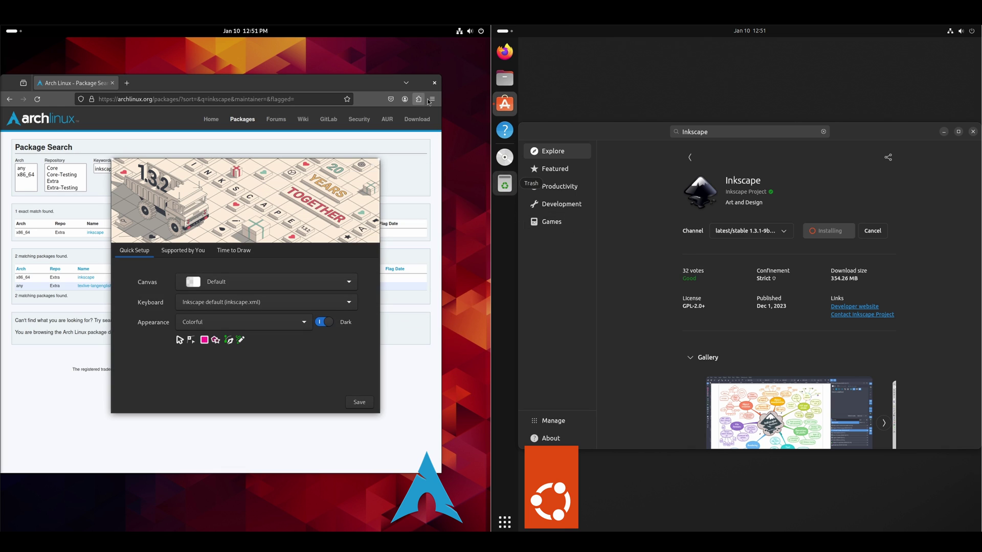
click(434, 83)
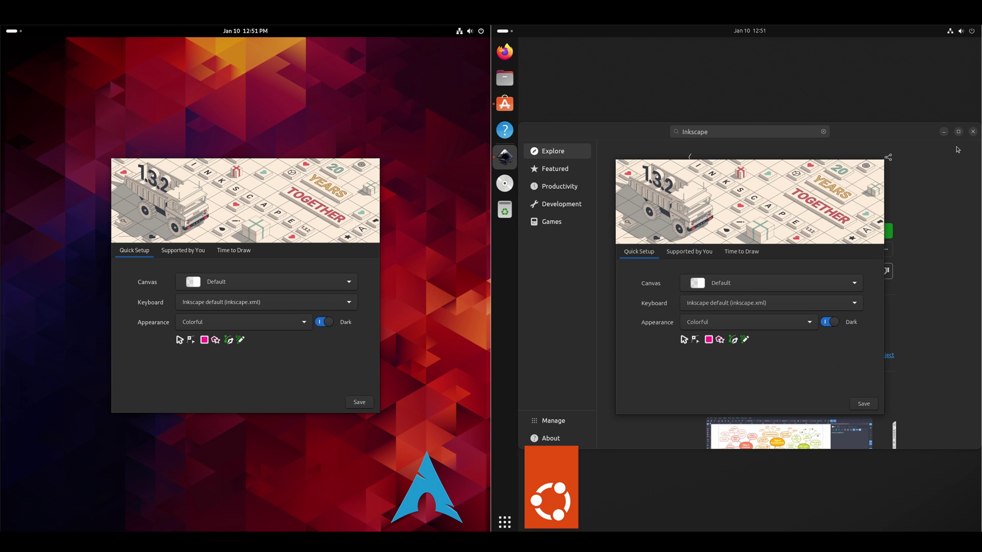
click(972, 133)
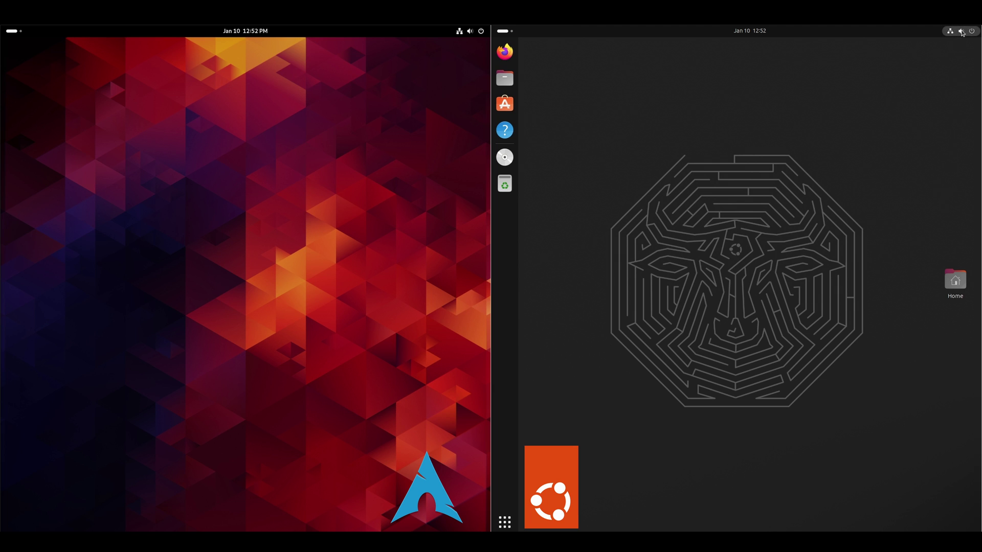
Browse Ubuntu's quick settings, calendar panel and workspace overview
click(961, 32)
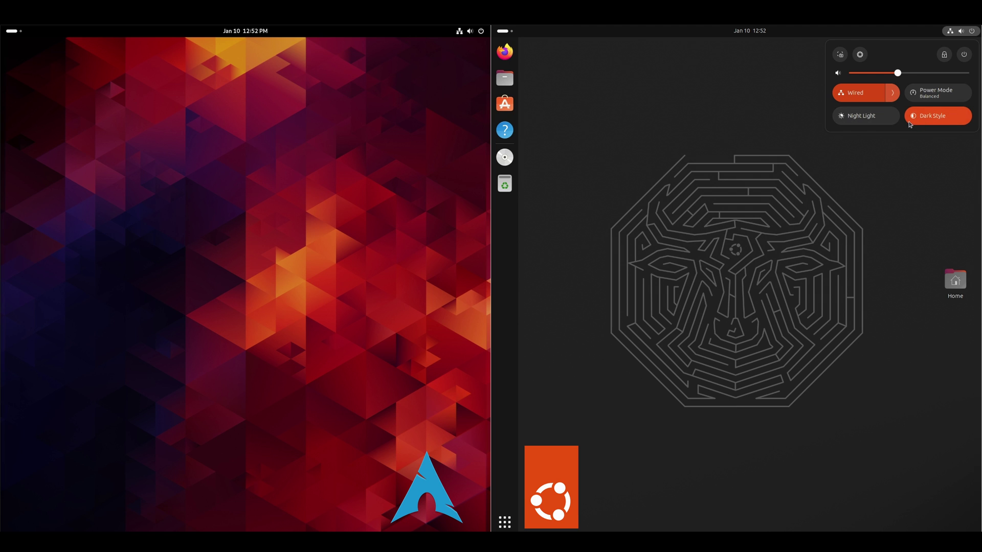
click(748, 32)
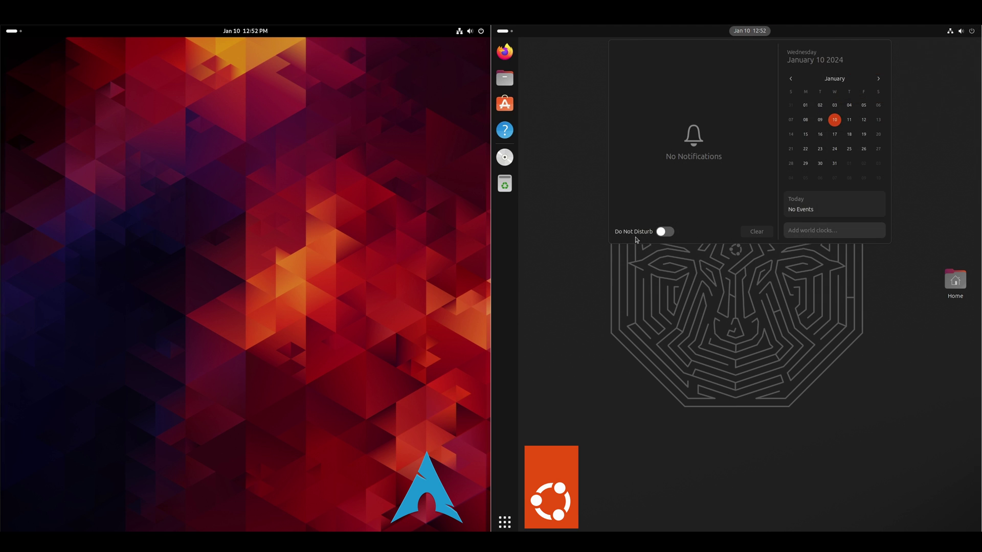
click(508, 35)
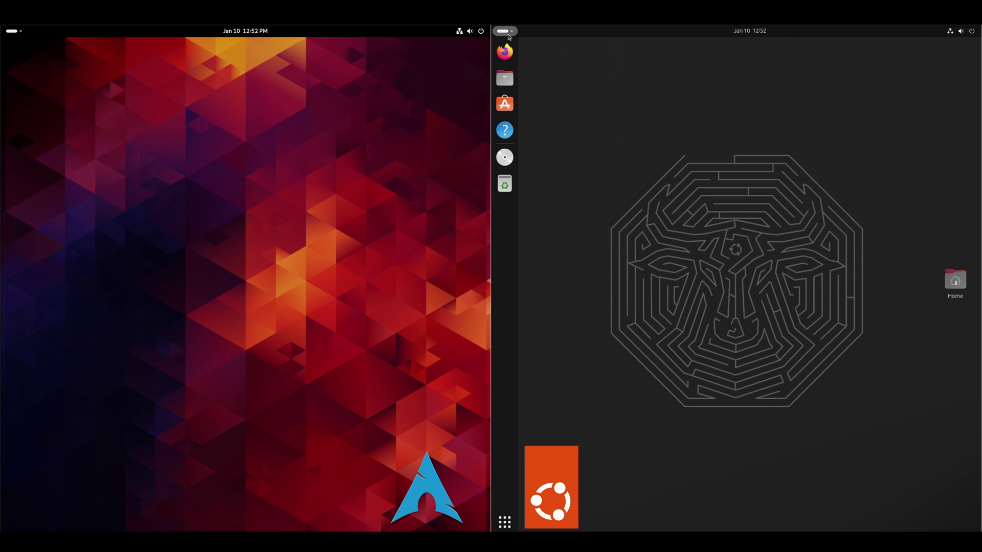
click(508, 33)
click(506, 33)
click(505, 32)
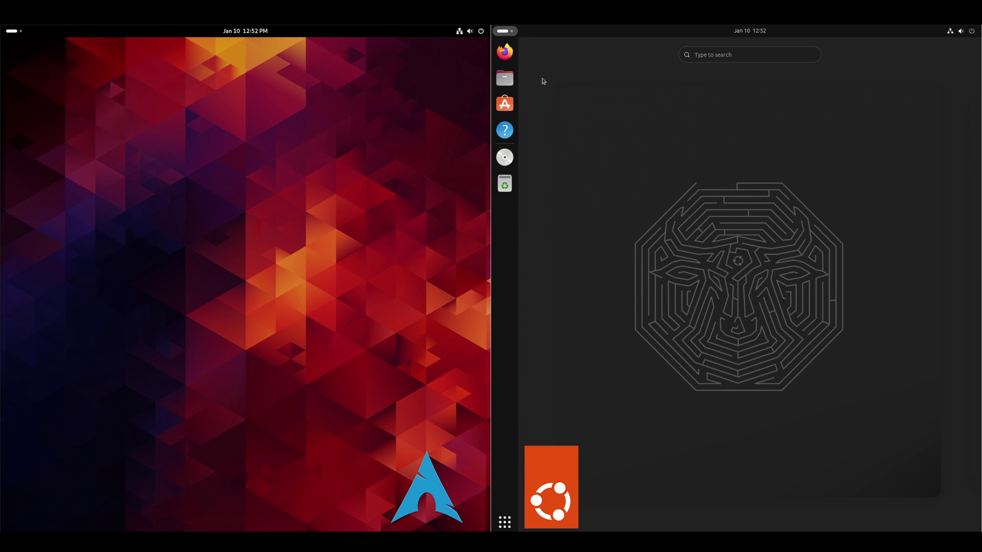
click(514, 32)
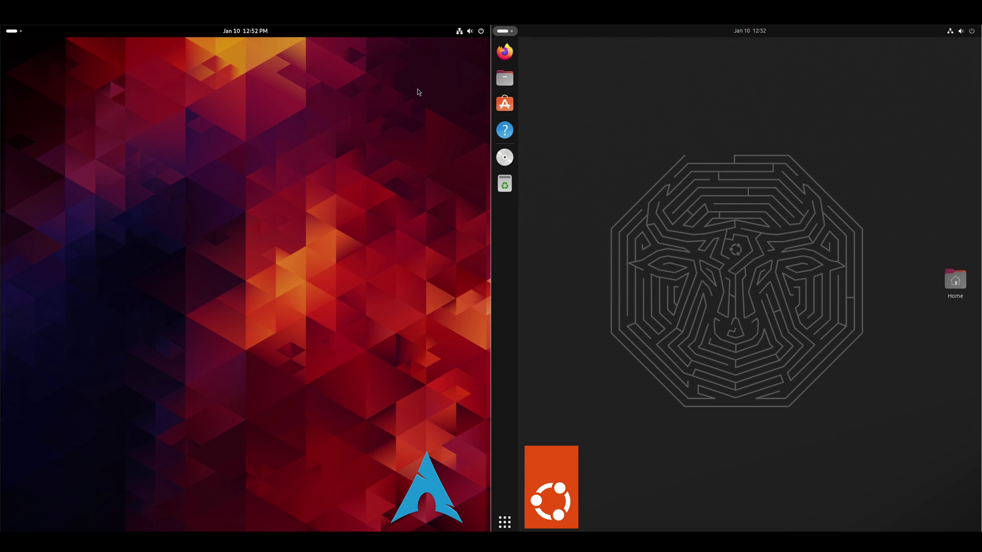
Browse Arch's quick settings, calendar panel and workspace overview
click(469, 32)
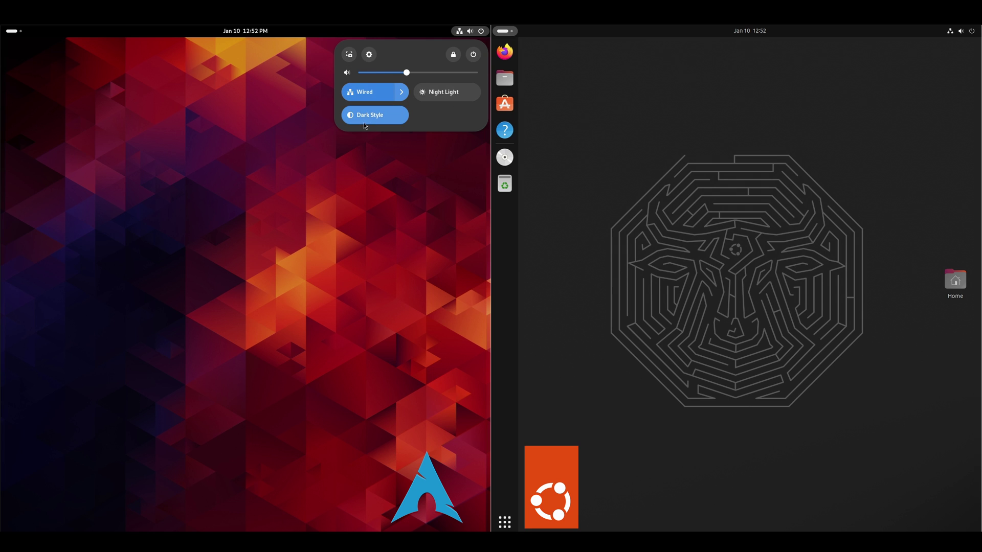
mouse_move(267, 33)
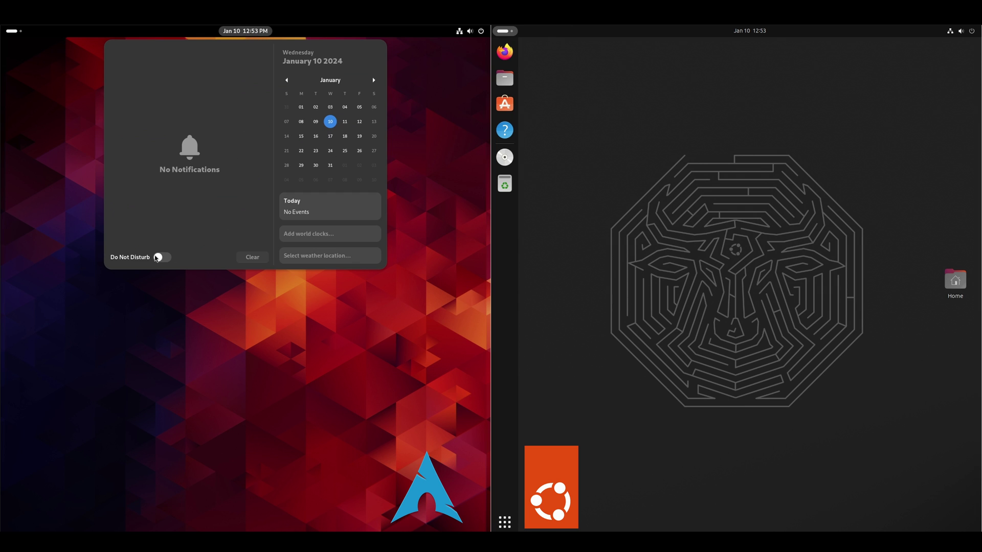
click(15, 35)
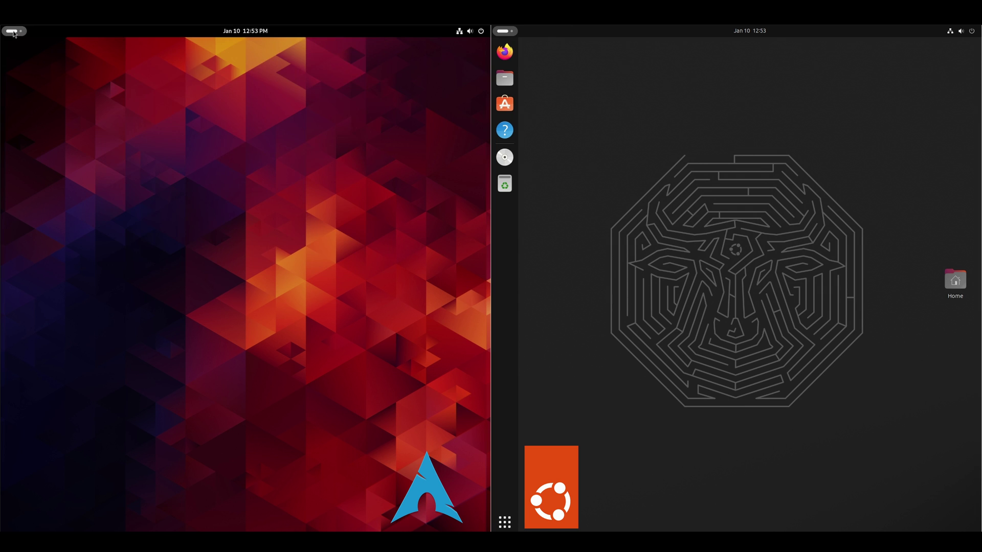
click(14, 33)
scroll(178, 161, up, 1)
scroll(179, 160, down, 1)
scroll(179, 159, up, 1)
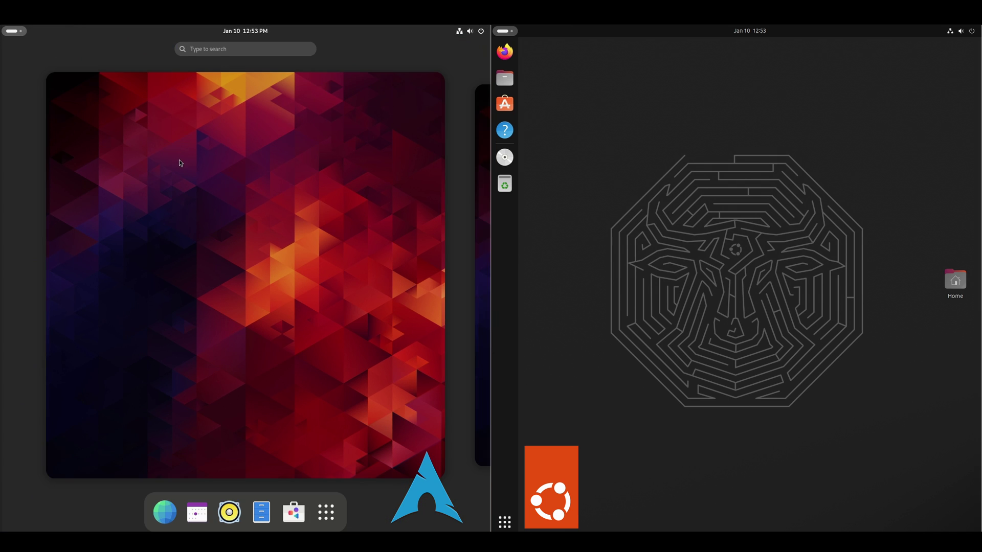
click(14, 31)
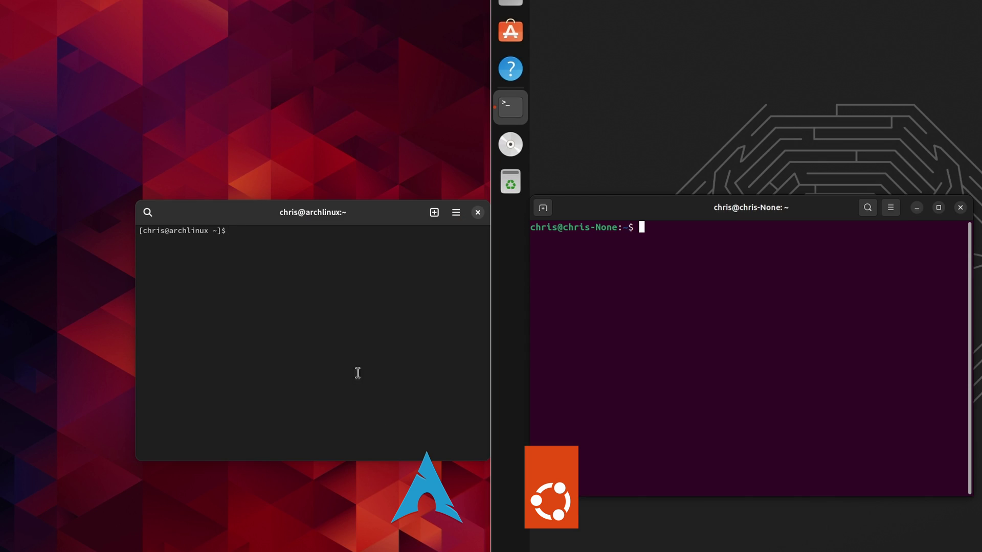
On Arch, try neofetch, then install it with sudo pacman -S neofetch, confirming Y
text(neofetch)
key(Return)
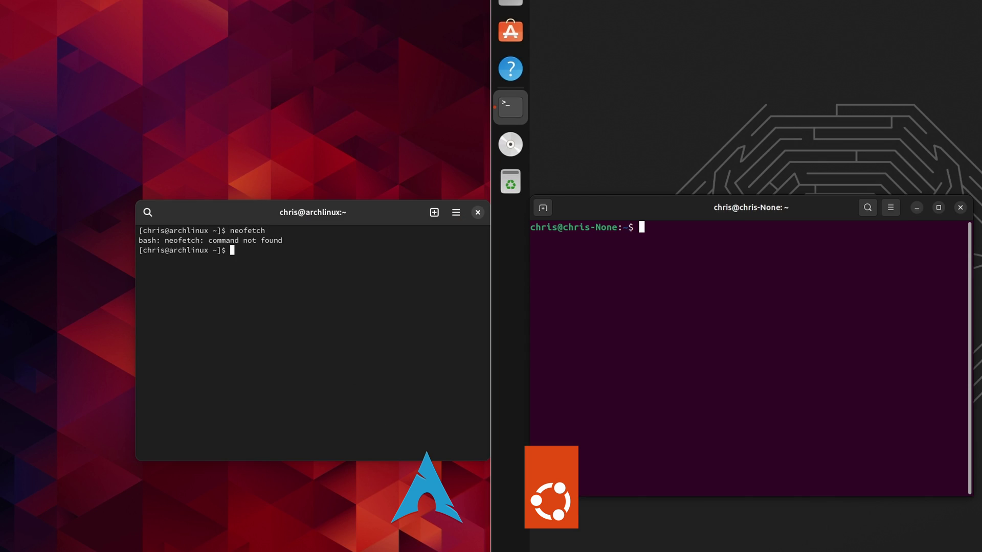
text(sudo pacman -S neofetch)
key(Return)
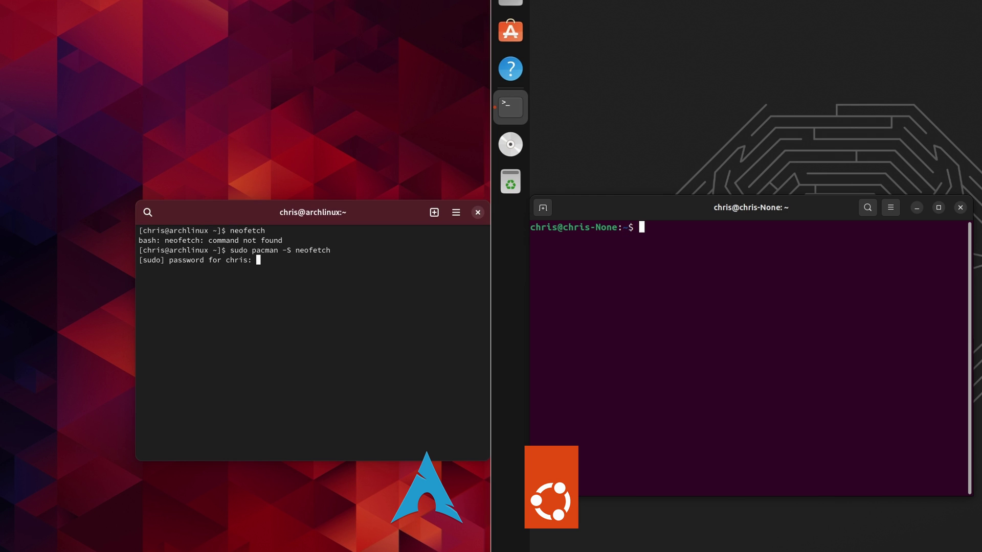
key(Return)
text(Y)
key(Return)
Install neofetch on Ubuntu via sudo apt install neofetch and run it to show Ubuntu 23.10 details
text(neofetch)
key(Return)
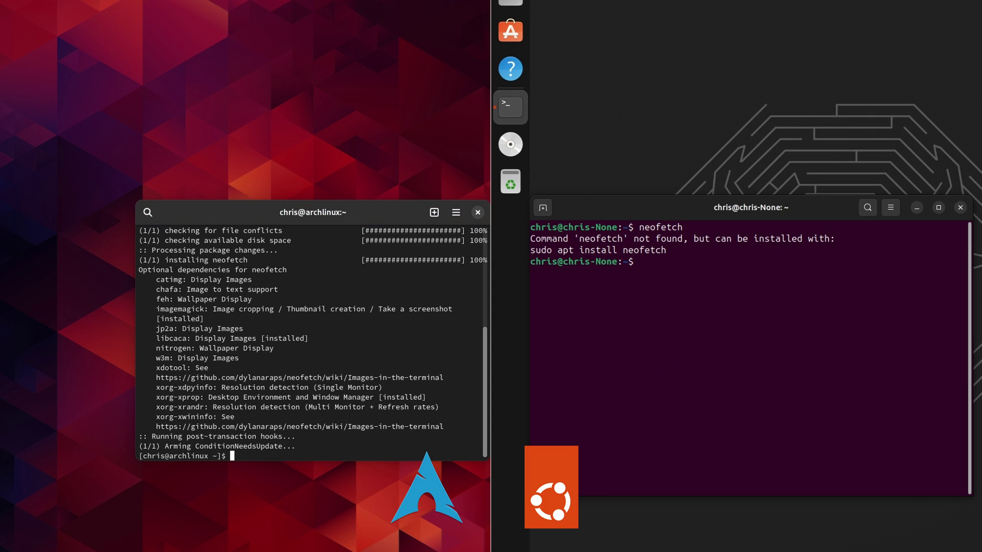
text(sudo apt install neofetc)
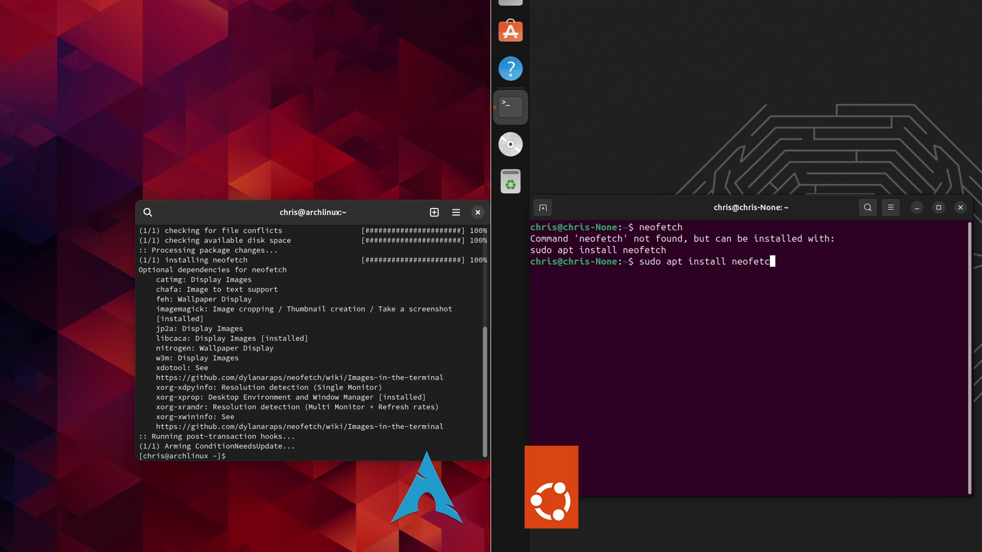
text(h)
key(Return)
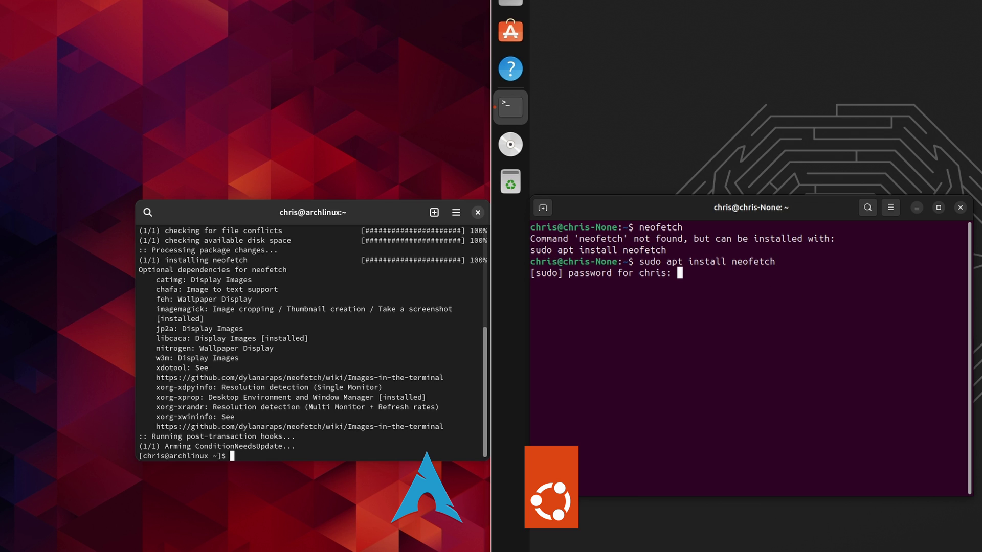
key(Return)
text(Y)
key(Return)
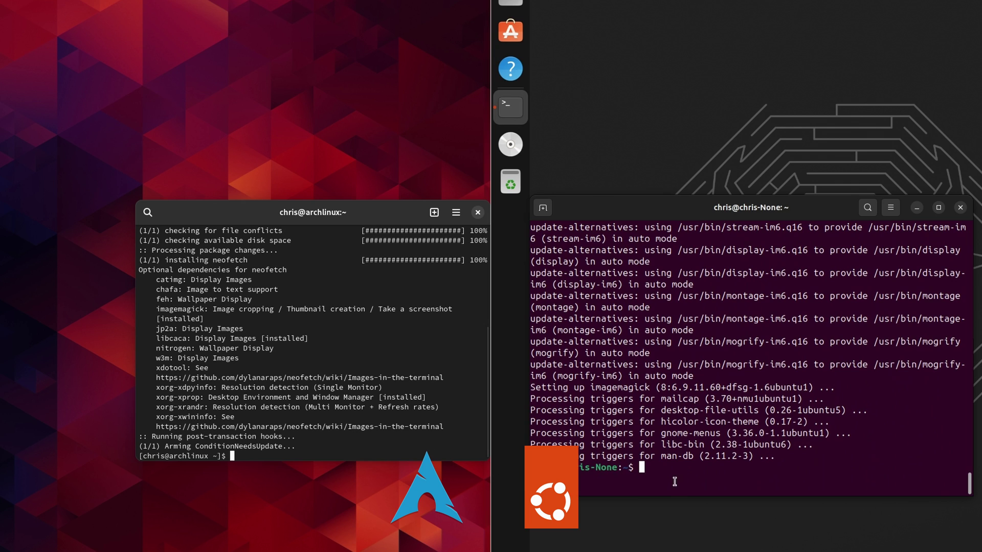
text(neofetch)
key(Return)
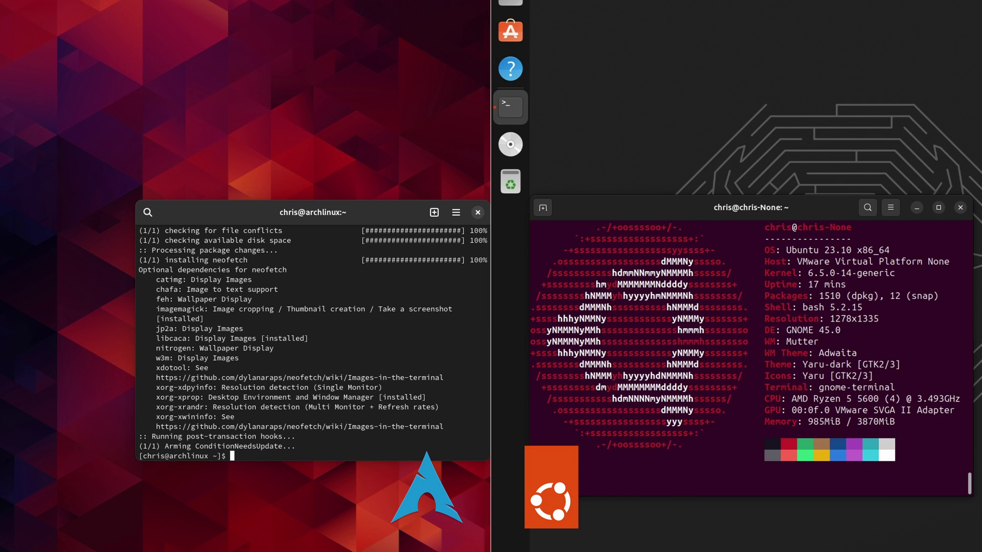
text(neofetch)
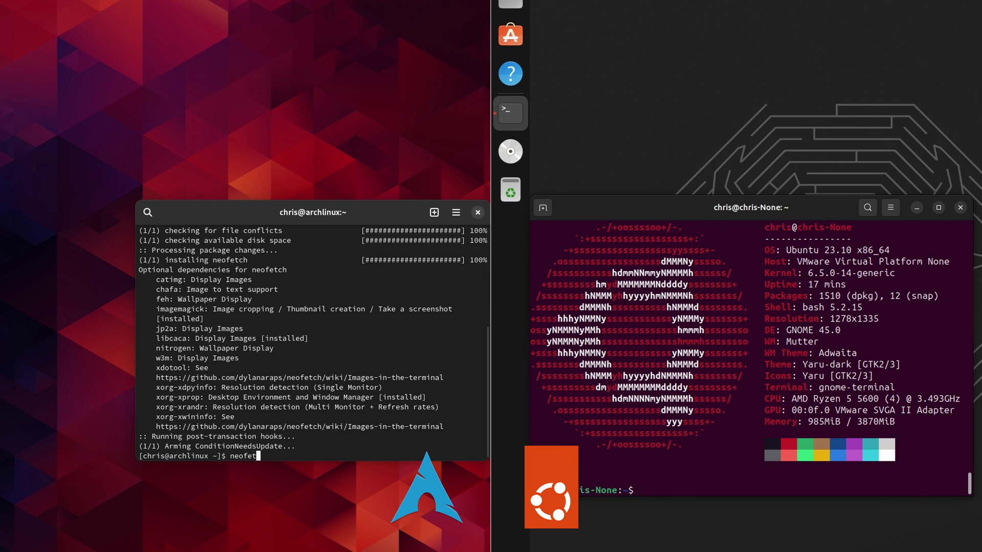
Run neofetch in the Arch terminal to print Arch's system information
key(Return)
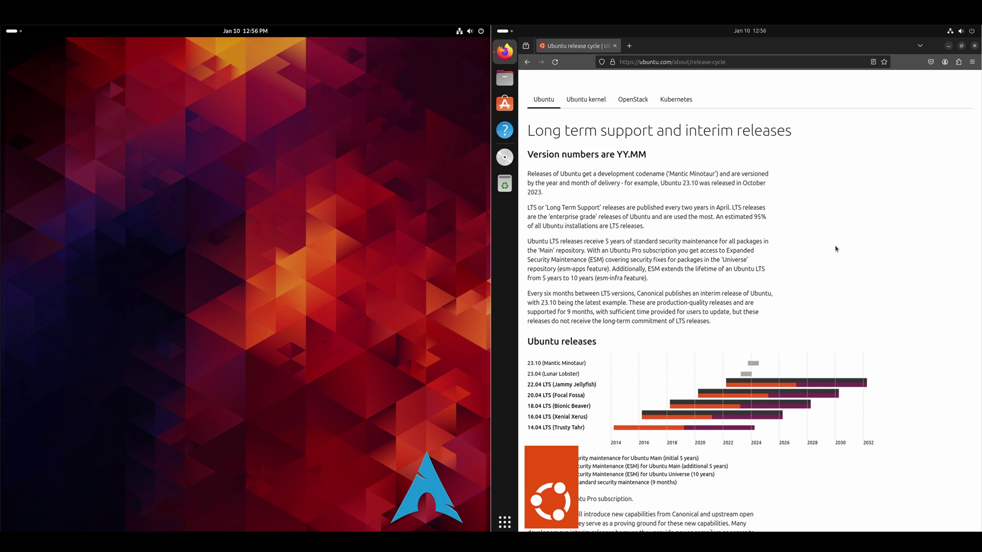
Highlight the YY and MM parts of the 'Version numbers are YY.MM' heading
double_click(622, 154)
double_click(637, 154)
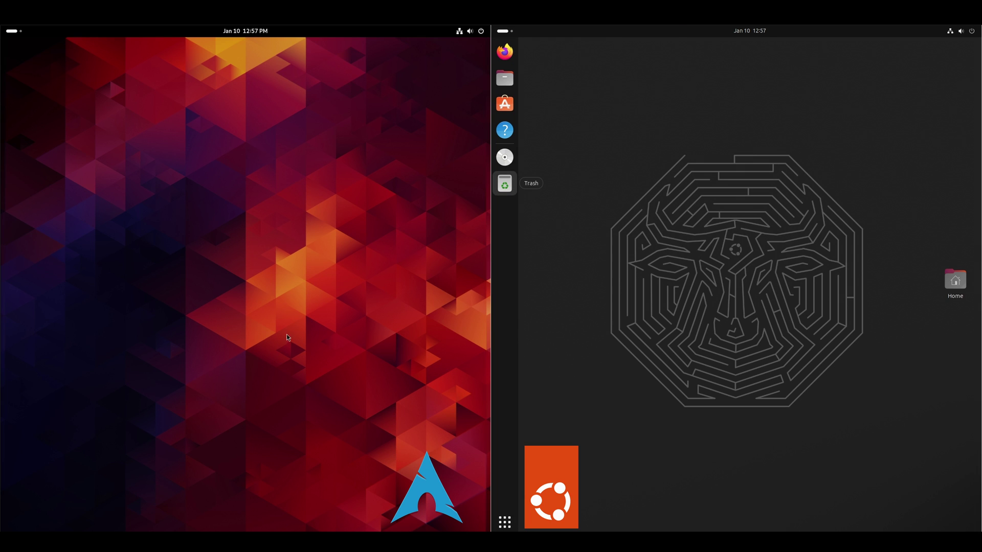
Open background settings from both desktops and maximize both Settings windows
right_click(281, 325)
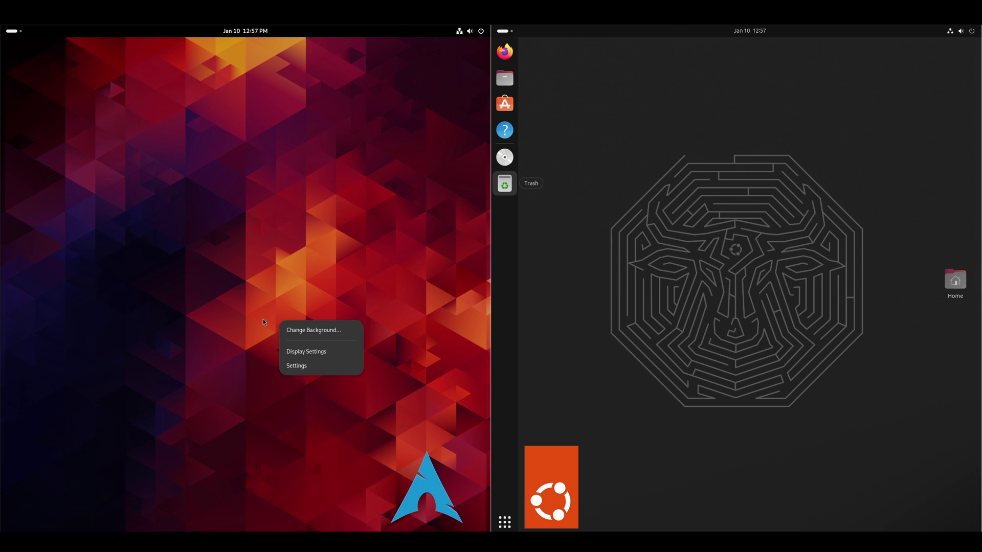
click(296, 330)
right_click(602, 331)
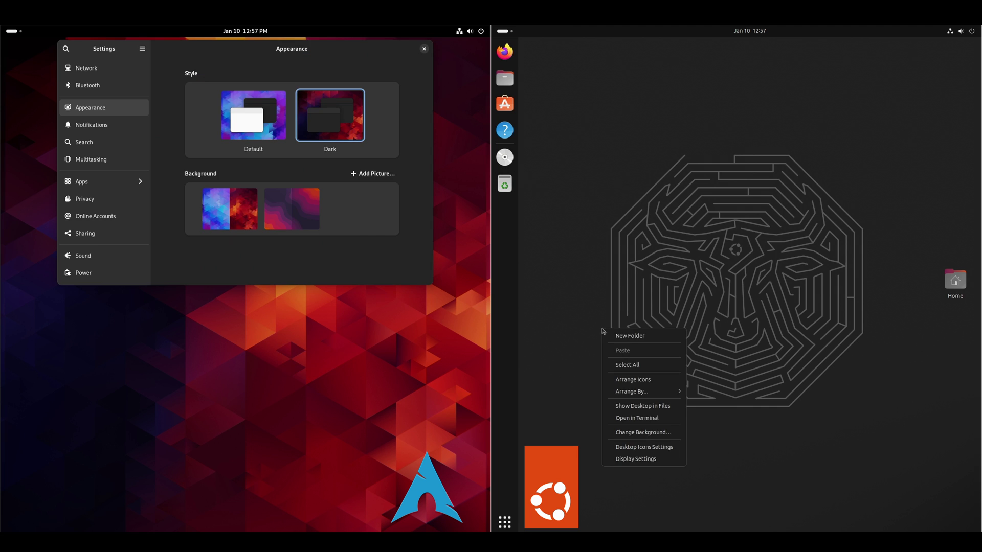
click(643, 433)
double_click(356, 52)
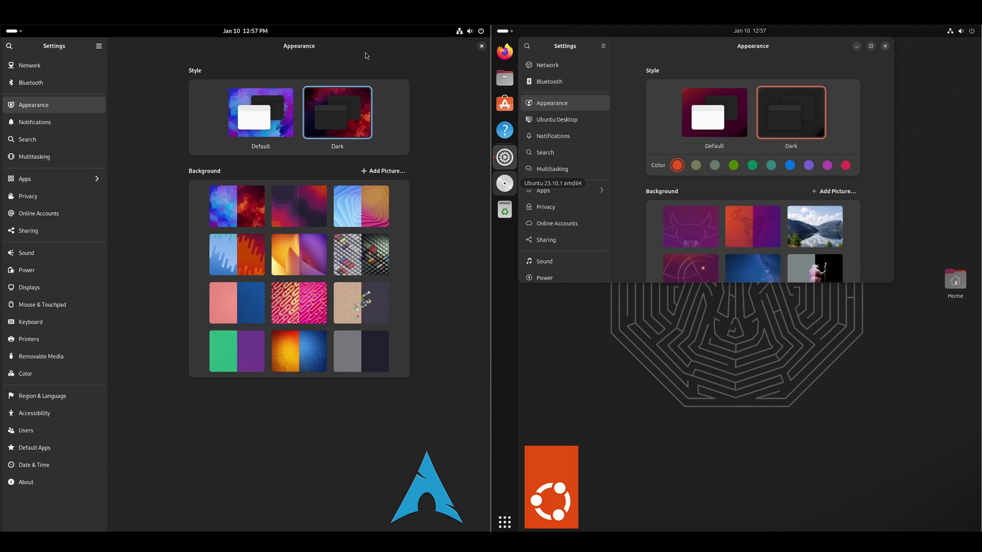
double_click(708, 49)
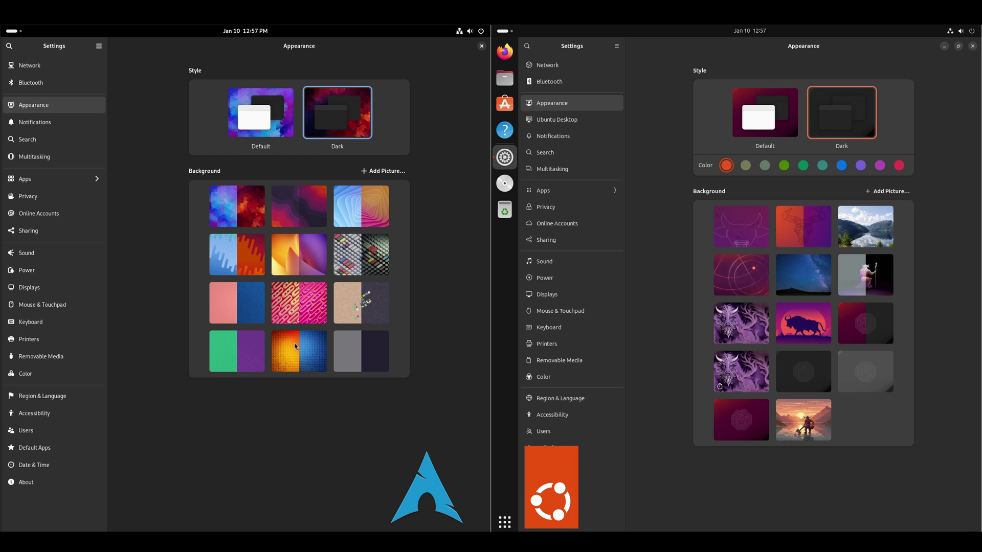
Pick the first wallpaper on Arch and the dark red maze on Ubuntu, closing both Settings windows
click(236, 213)
click(482, 46)
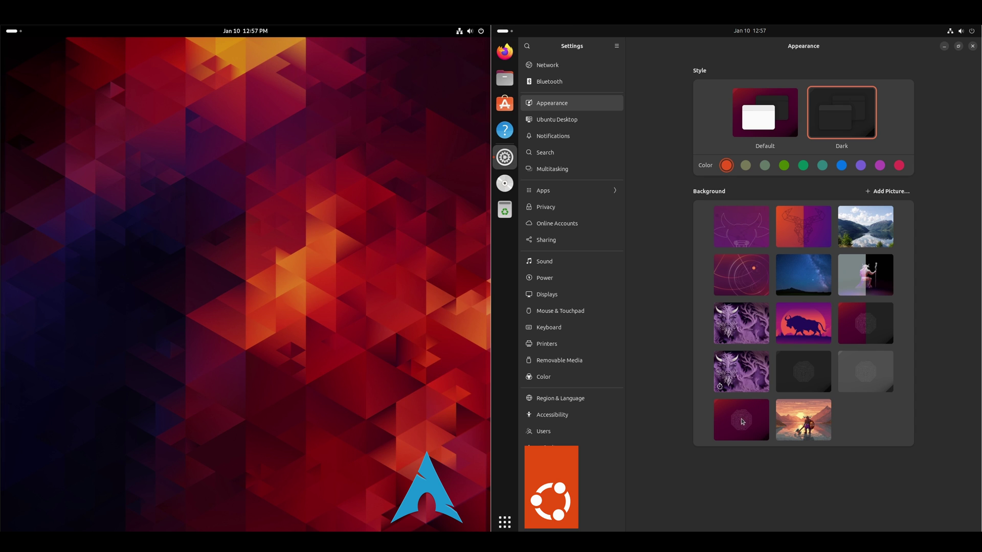
click(742, 422)
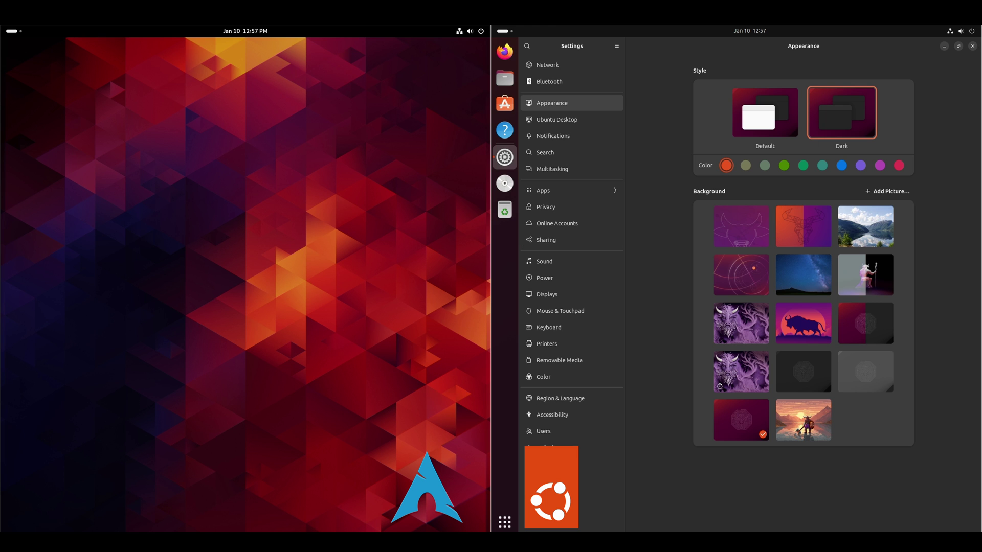
click(973, 46)
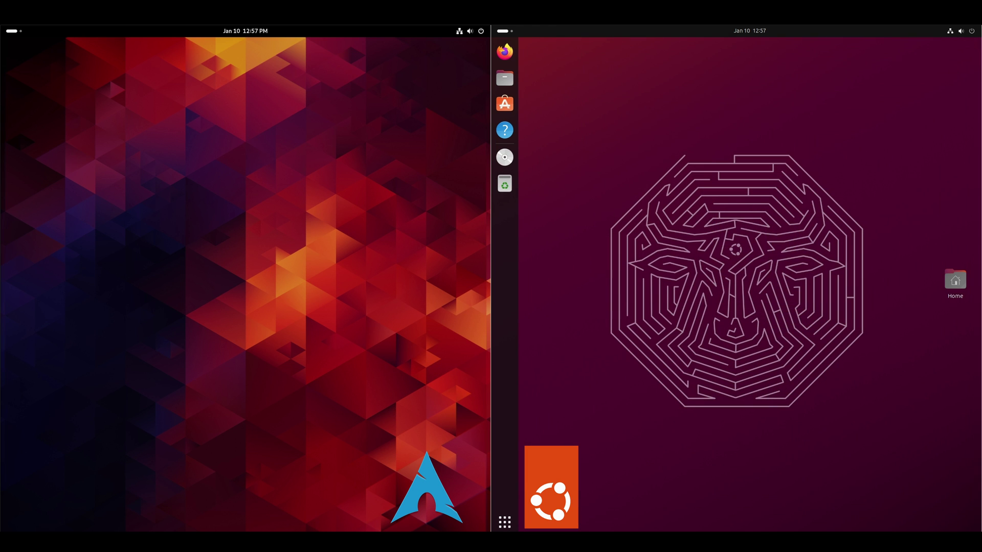